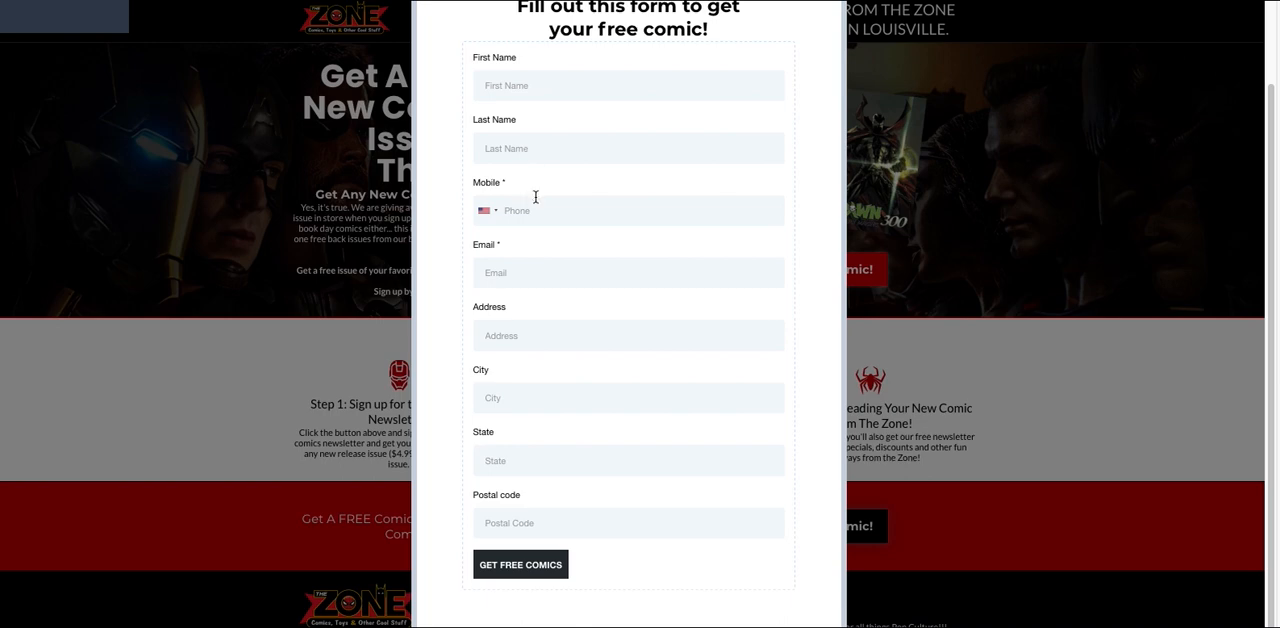
Close the free comic sign-up popup and create a new form in the Sites form builder.
scroll(542, 253, "up", 2)
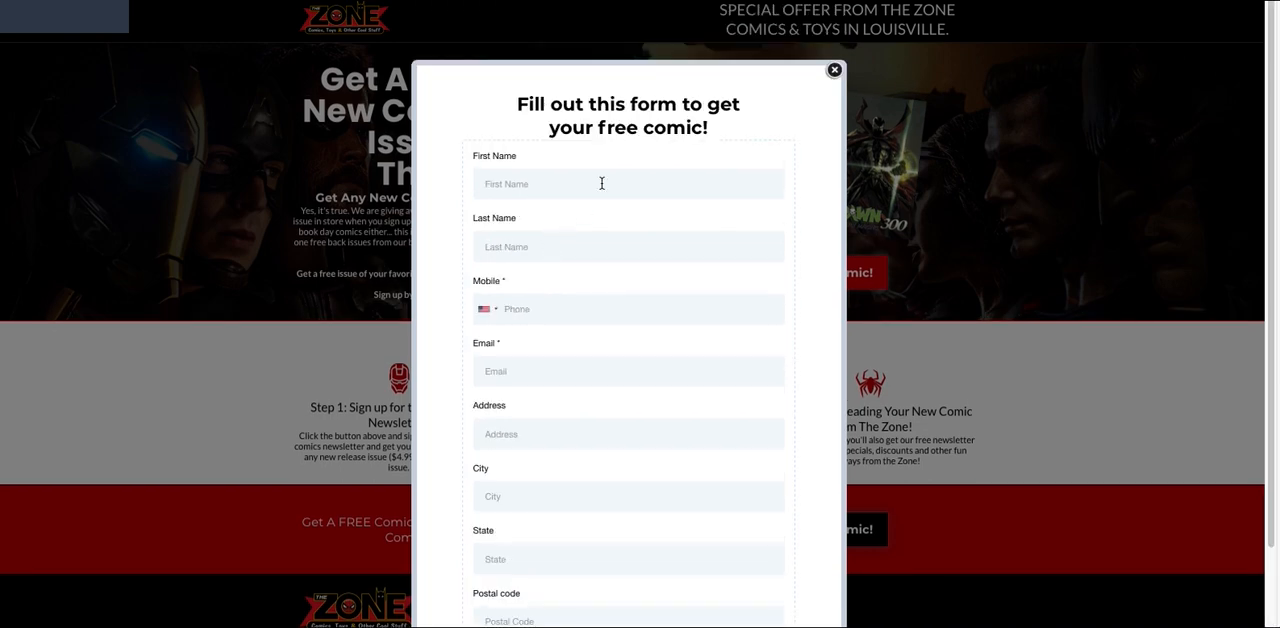
left_click(834, 71)
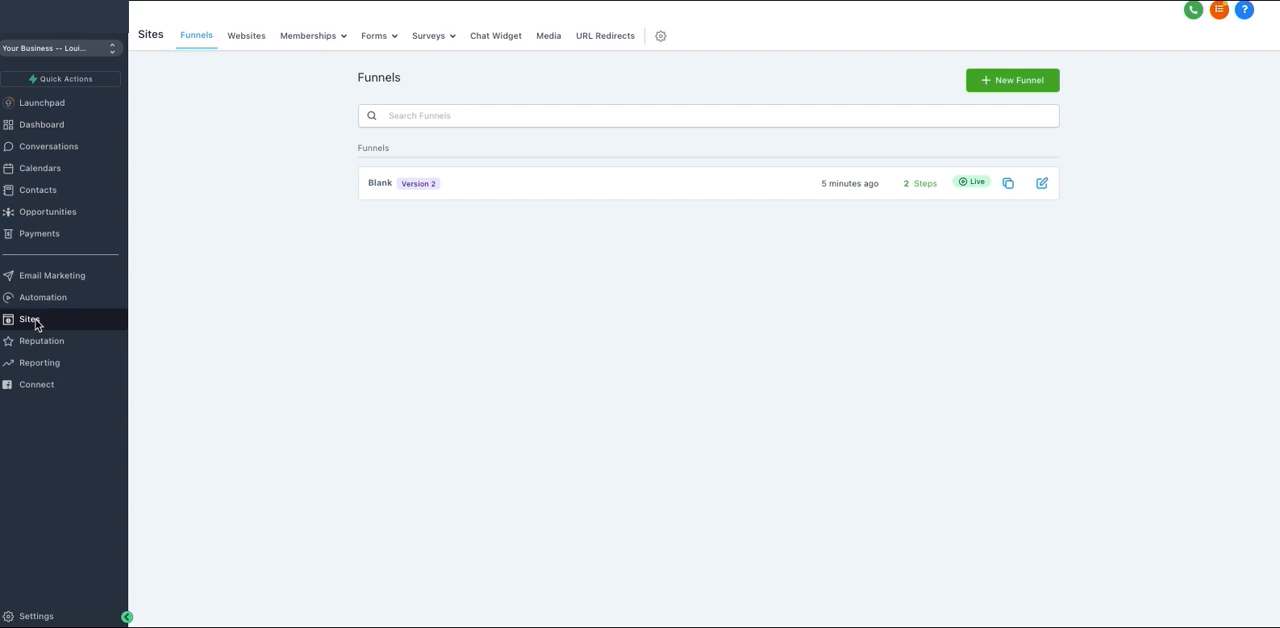
left_click(375, 42)
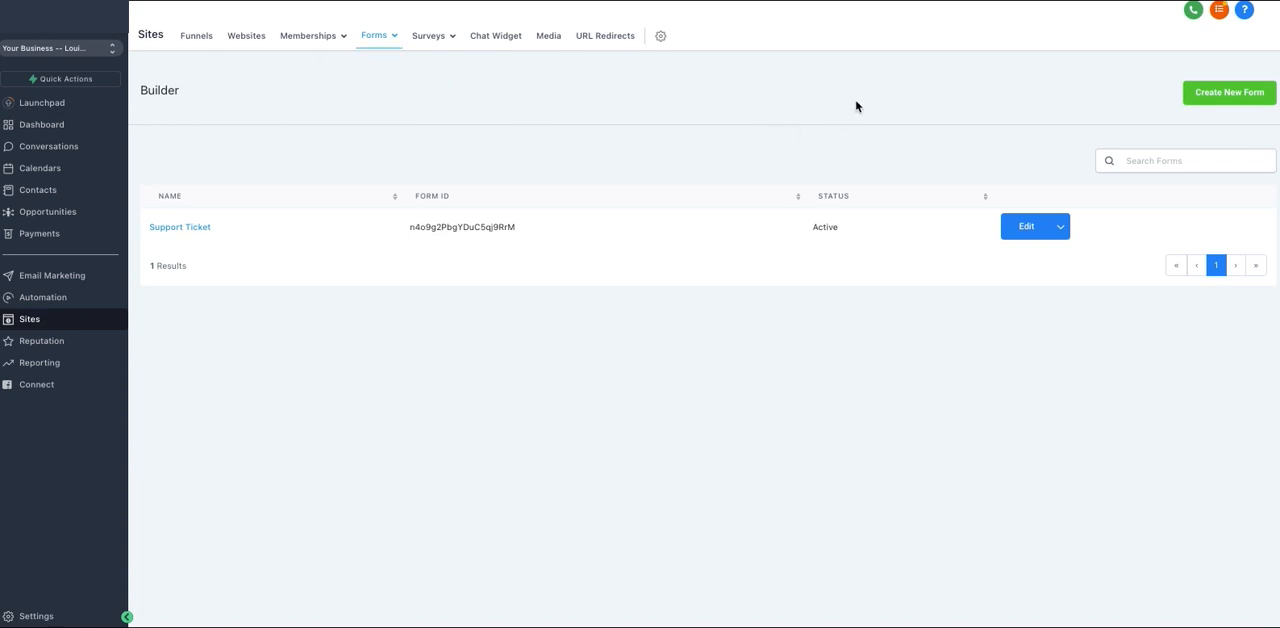
left_click(1228, 99)
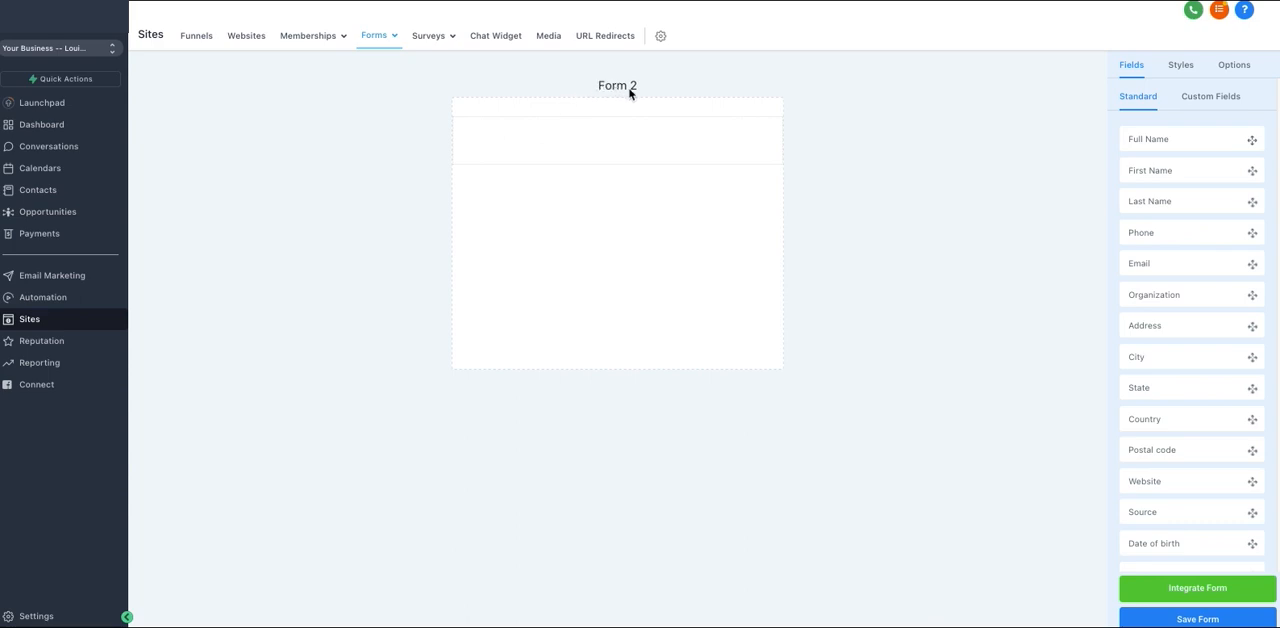
Rename the new form as "Free Comic" in its options.
left_click(1235, 65)
triple_click(1189, 134)
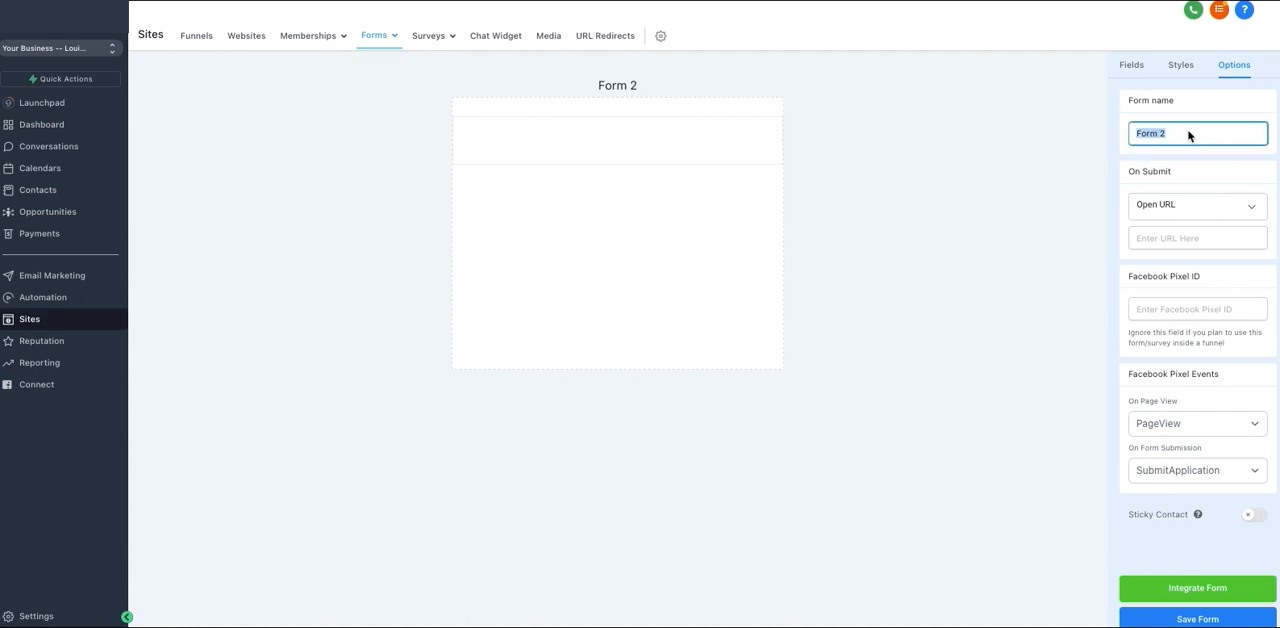
type("Free Comic")
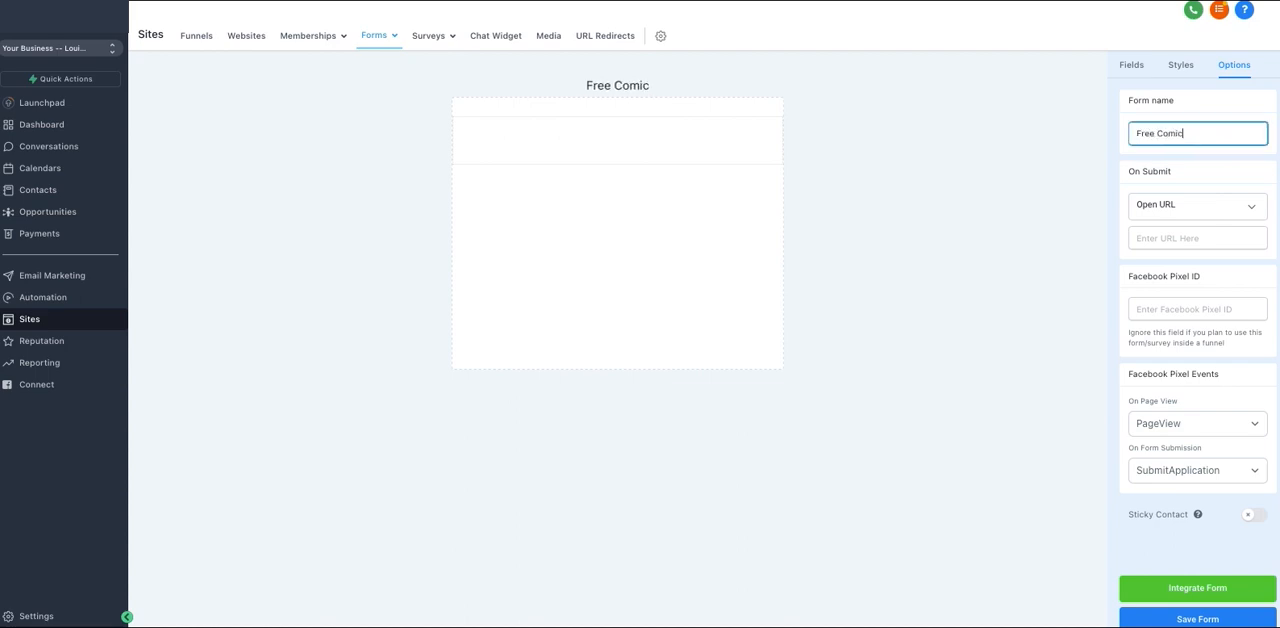
left_click(1045, 157)
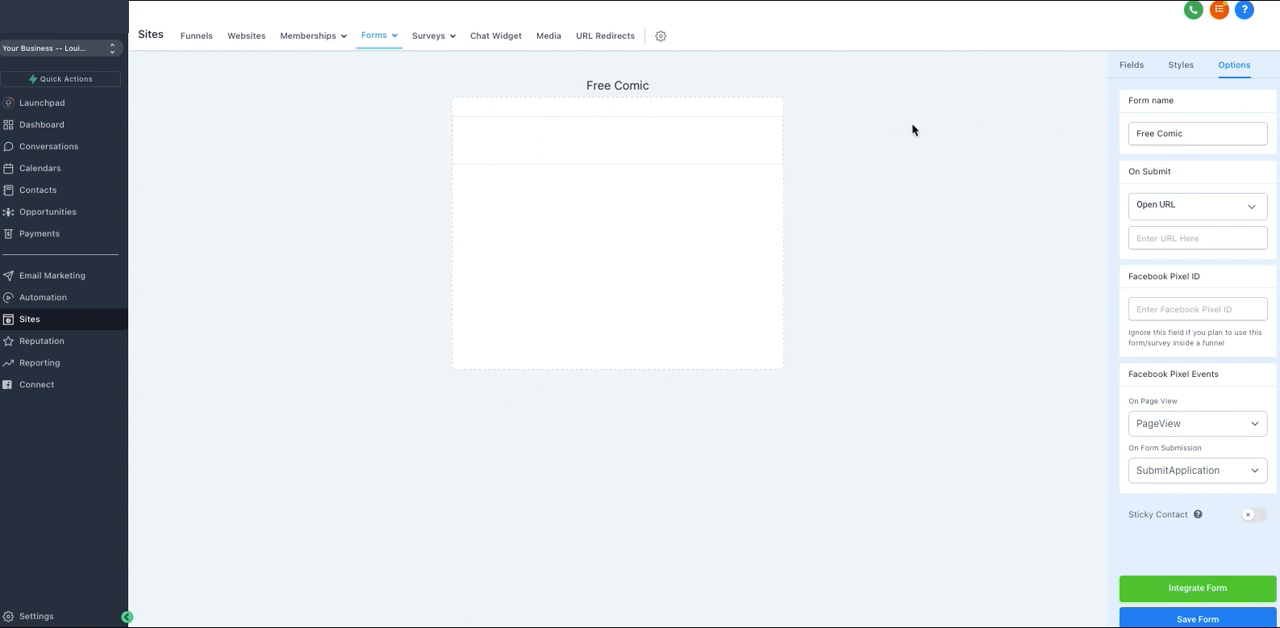
Add the standard First Name, Last Name, Phone and Email fields to the form in that order.
left_click(1132, 66)
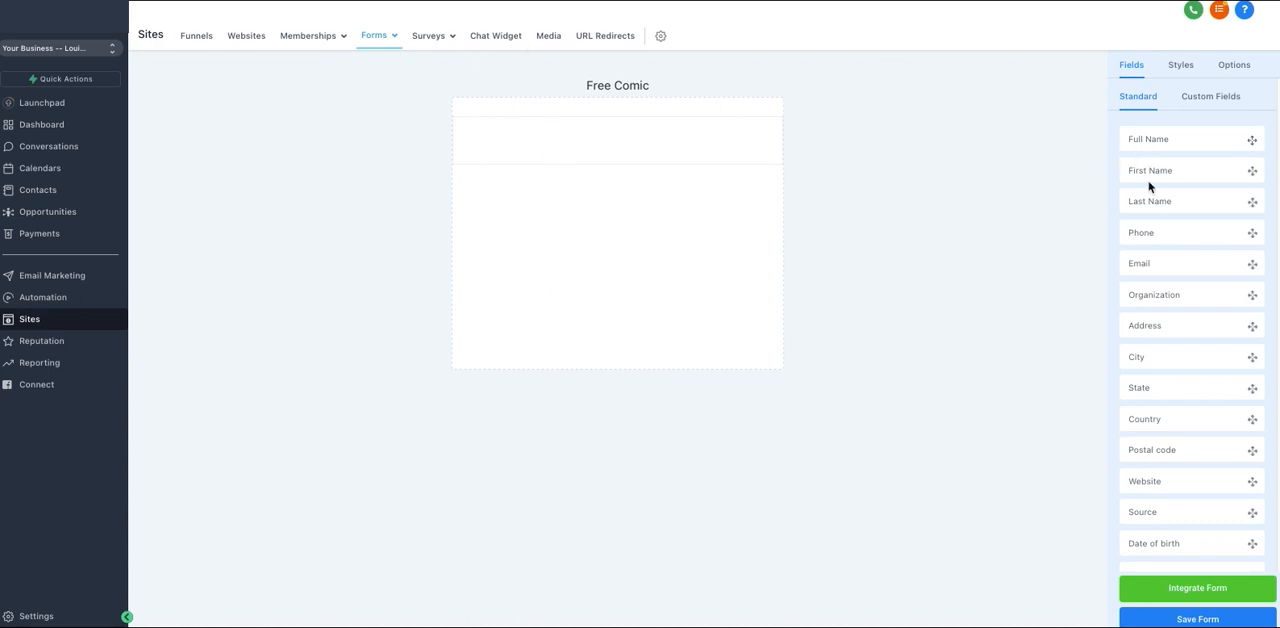
left_click_drag(1154, 177, 566, 152)
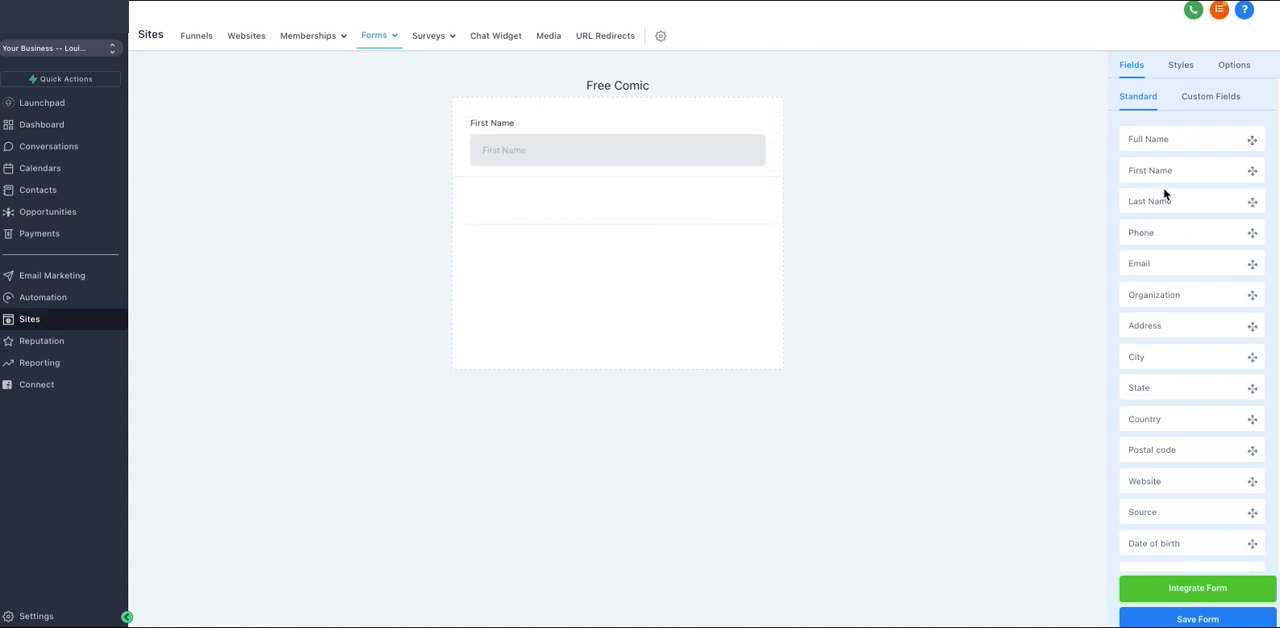
left_click_drag(1165, 202, 534, 194)
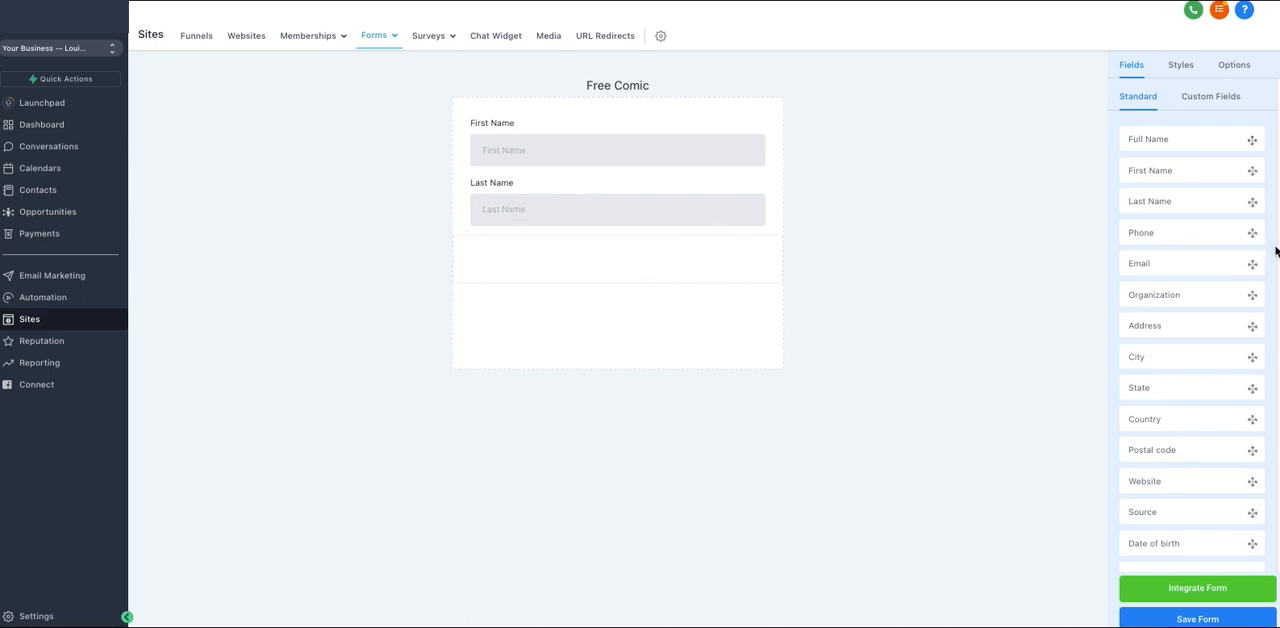
left_click_drag(1175, 235, 594, 263)
left_click_drag(1177, 269, 620, 306)
Look through the remaining standard fields and the existing custom fields available for the form.
scroll(1220, 345, "down", 1)
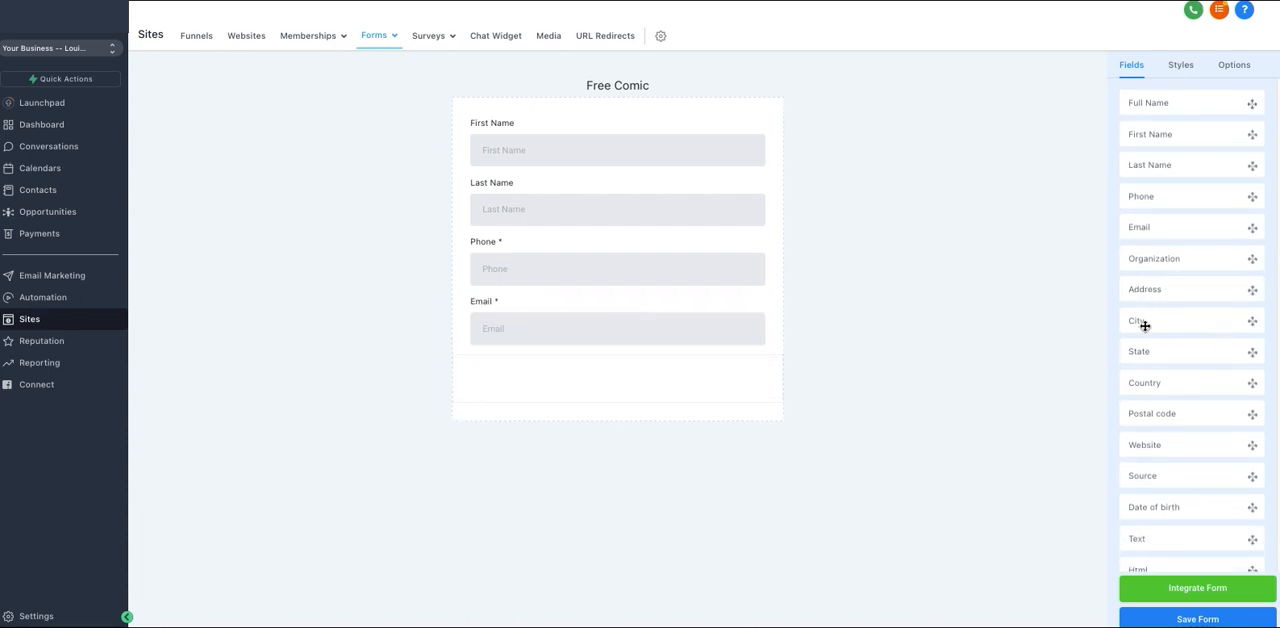
scroll(1158, 362, "down", 1)
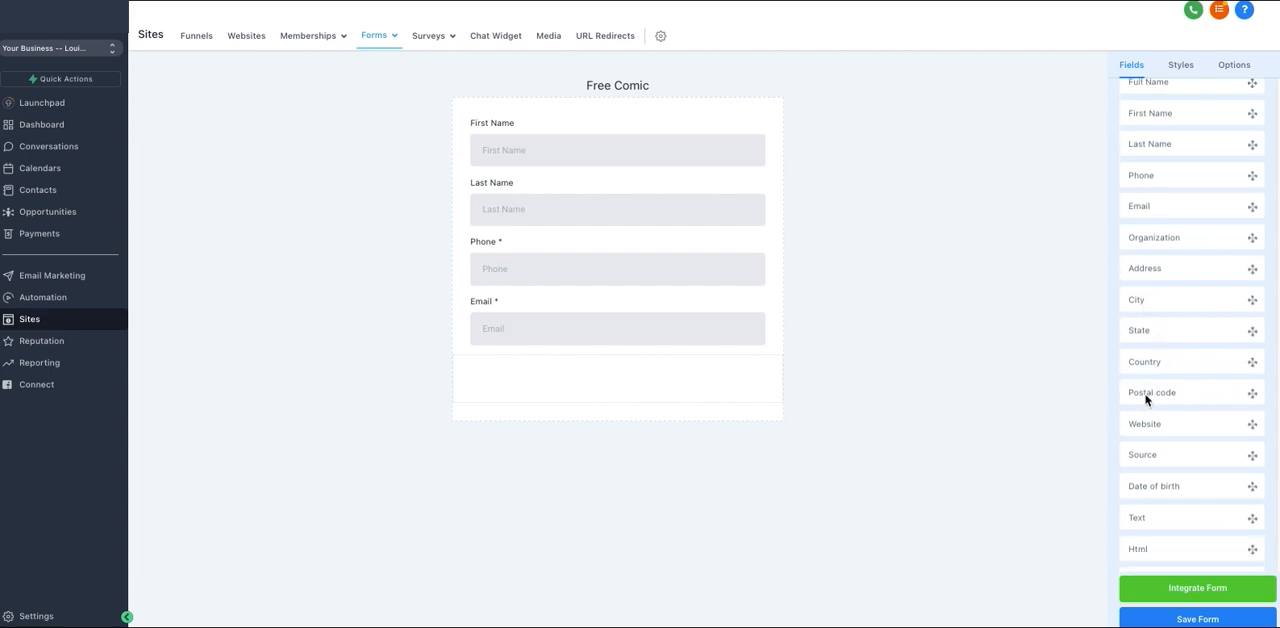
scroll(1157, 457, "down", 2)
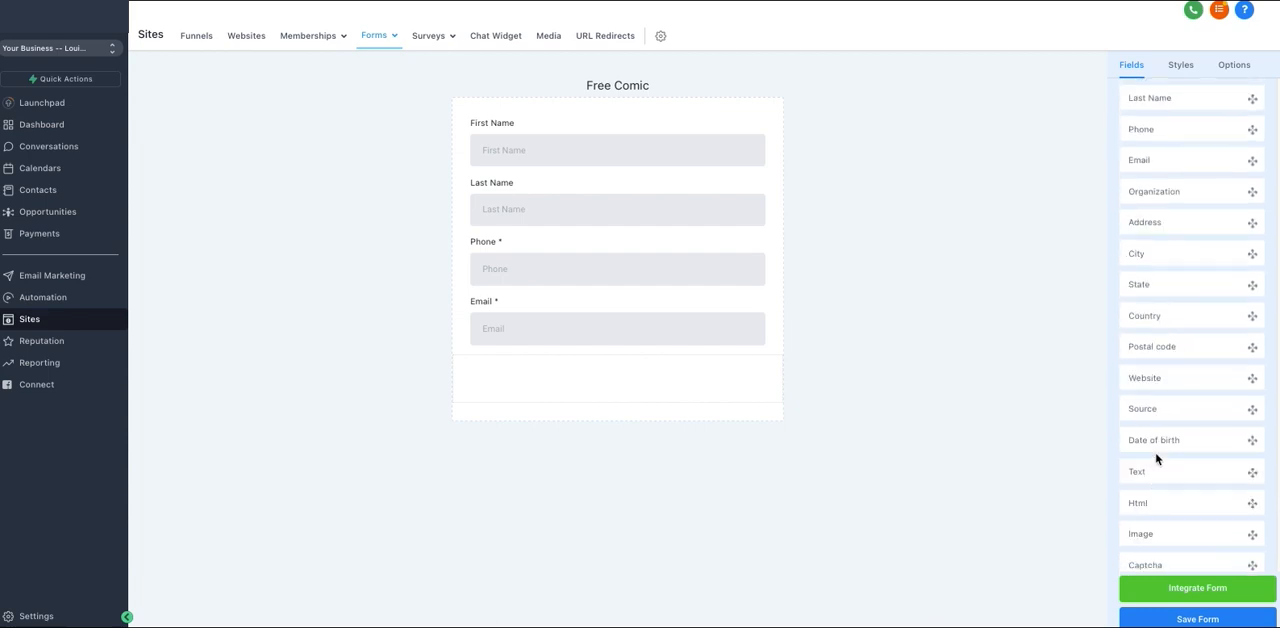
scroll(1150, 443, "down", 3)
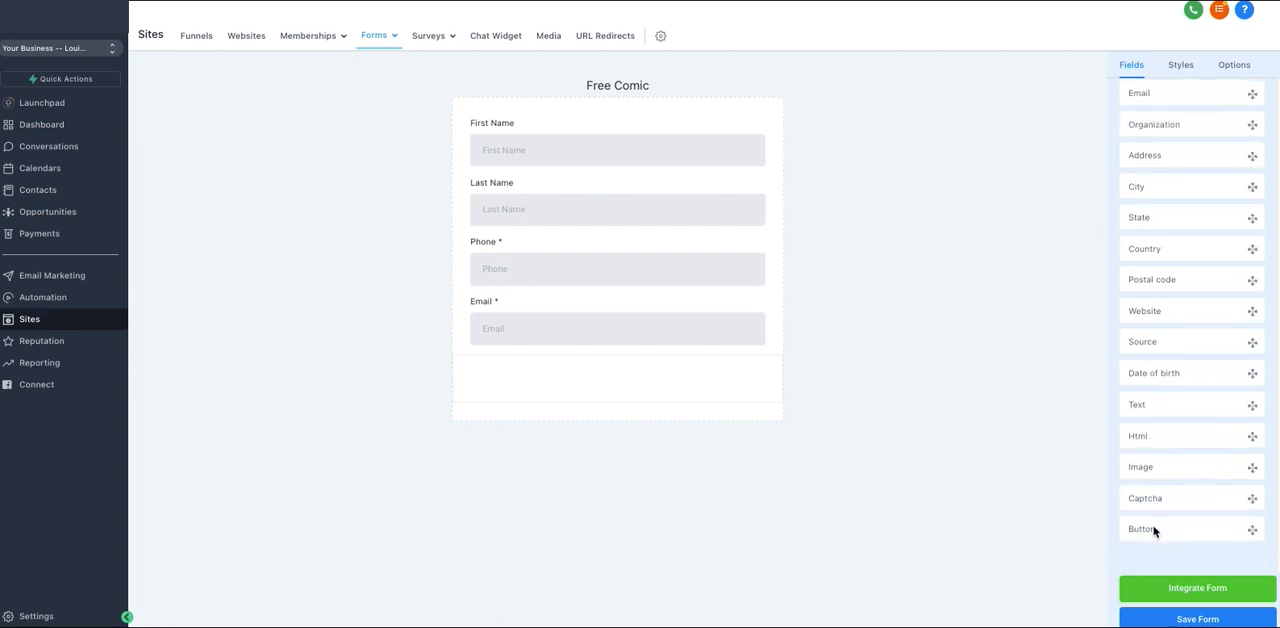
scroll(1166, 245, "up", 5)
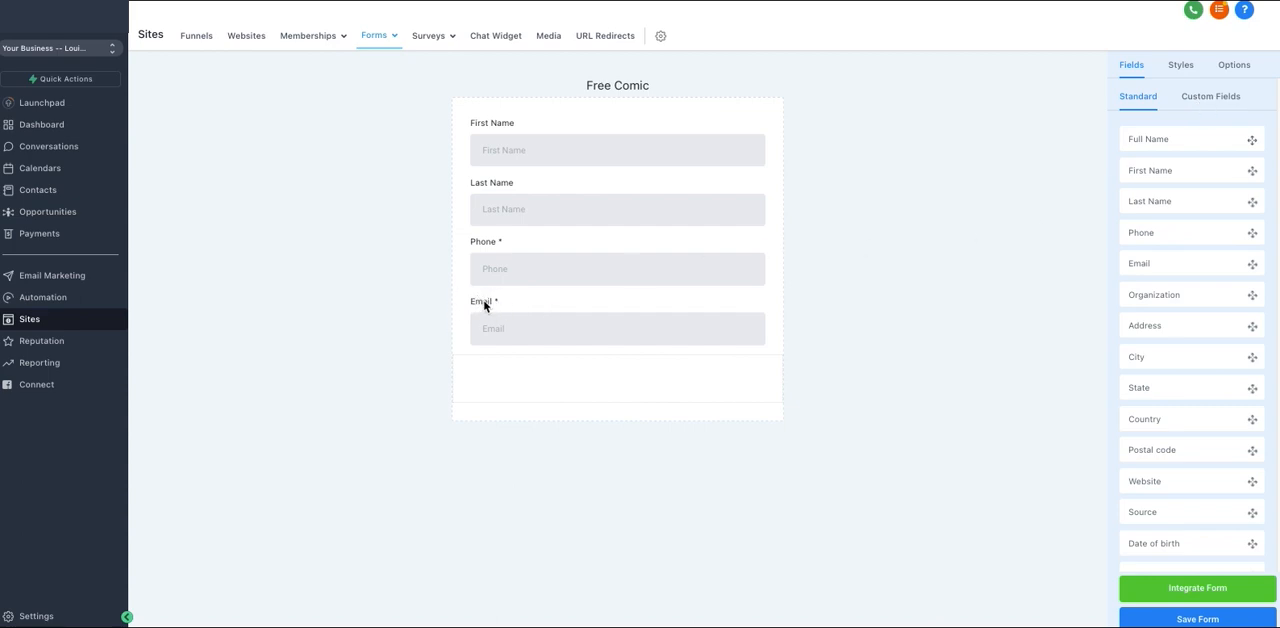
left_click(1210, 98)
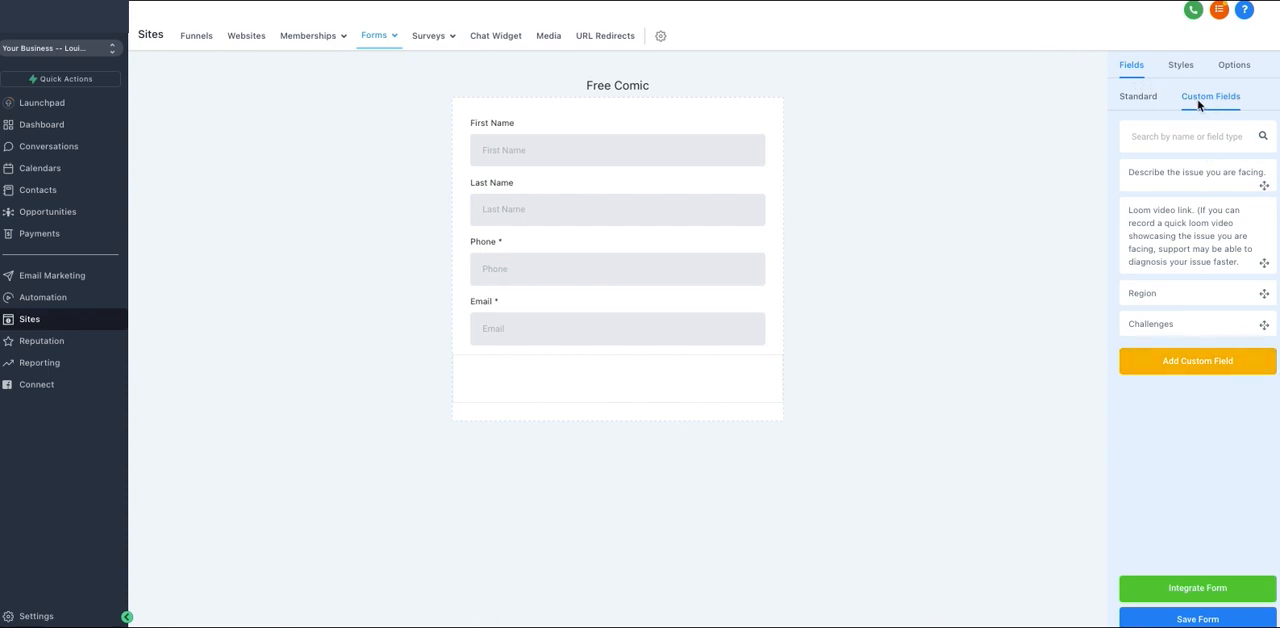
left_click(1146, 106)
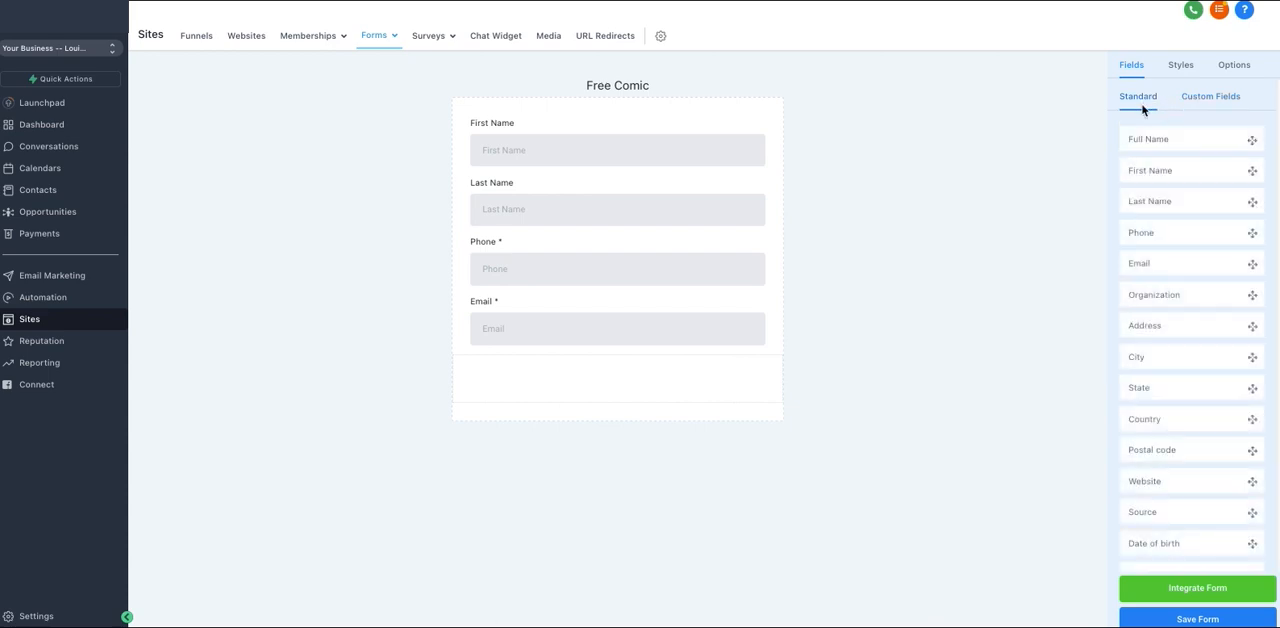
Create a custom Text field named "What is your biggest challenge?" and place it below the Email field.
left_click(1209, 99)
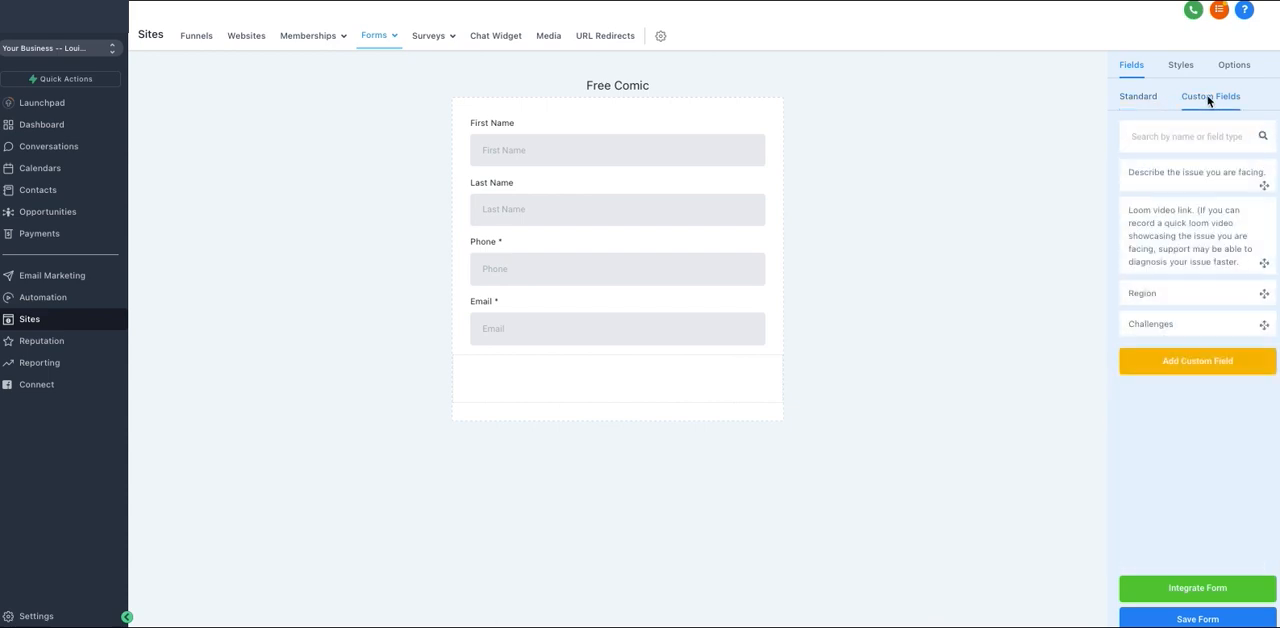
left_click(1198, 362)
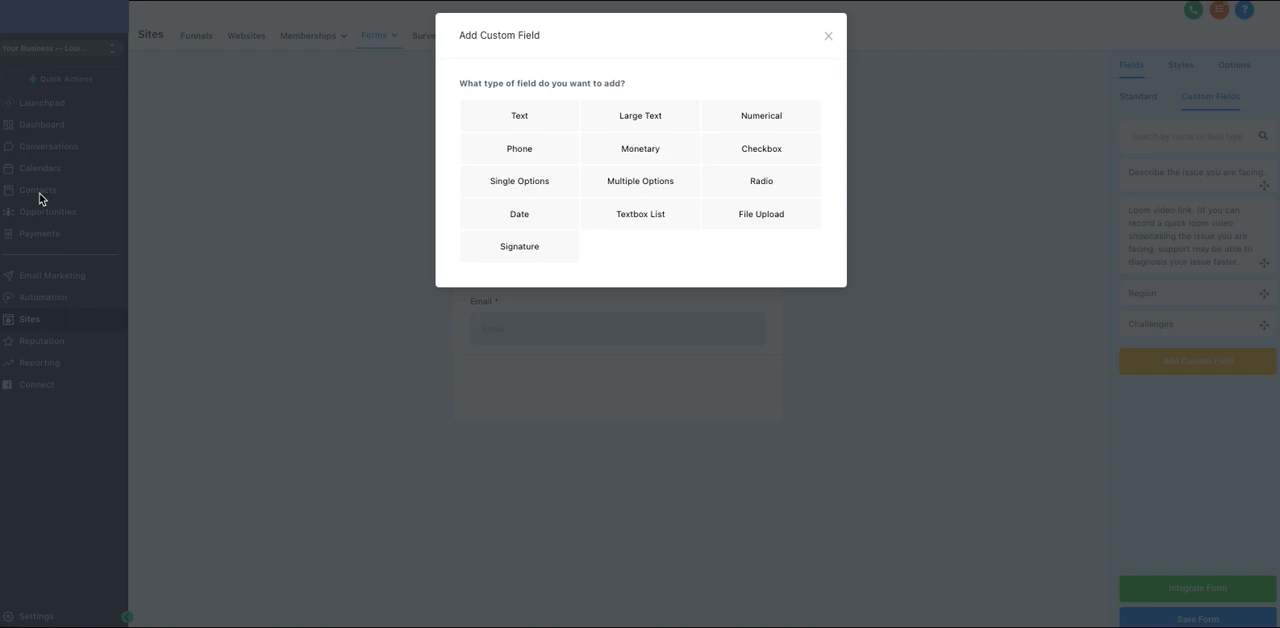
left_click(534, 115)
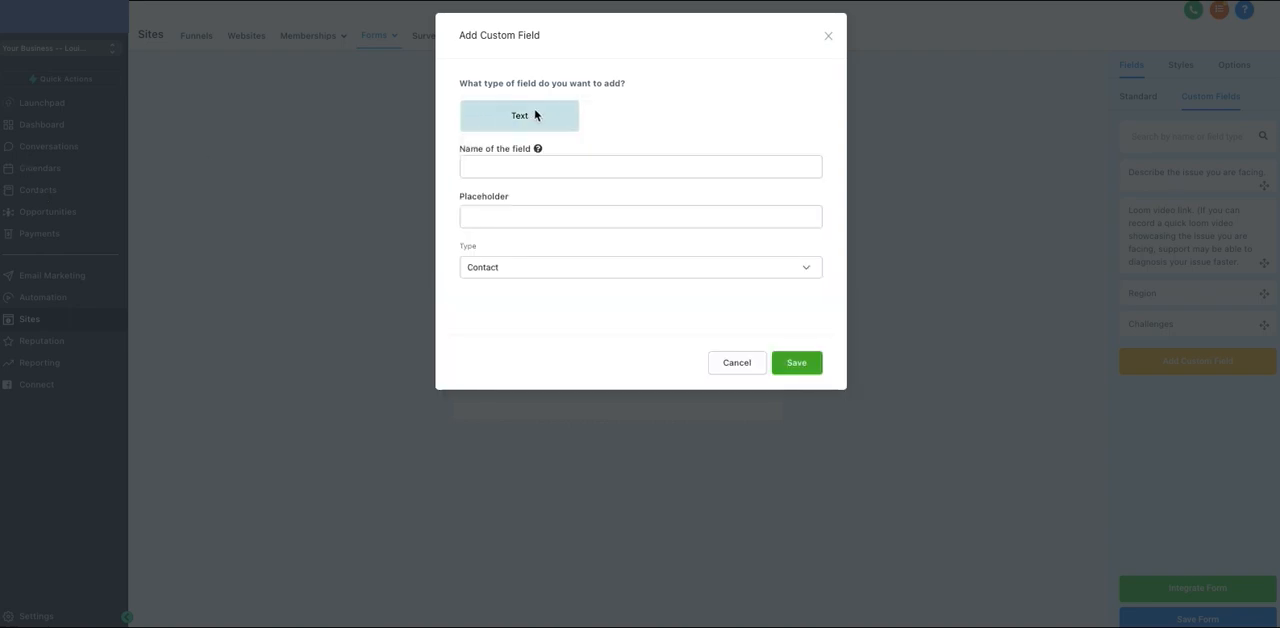
left_click(510, 174)
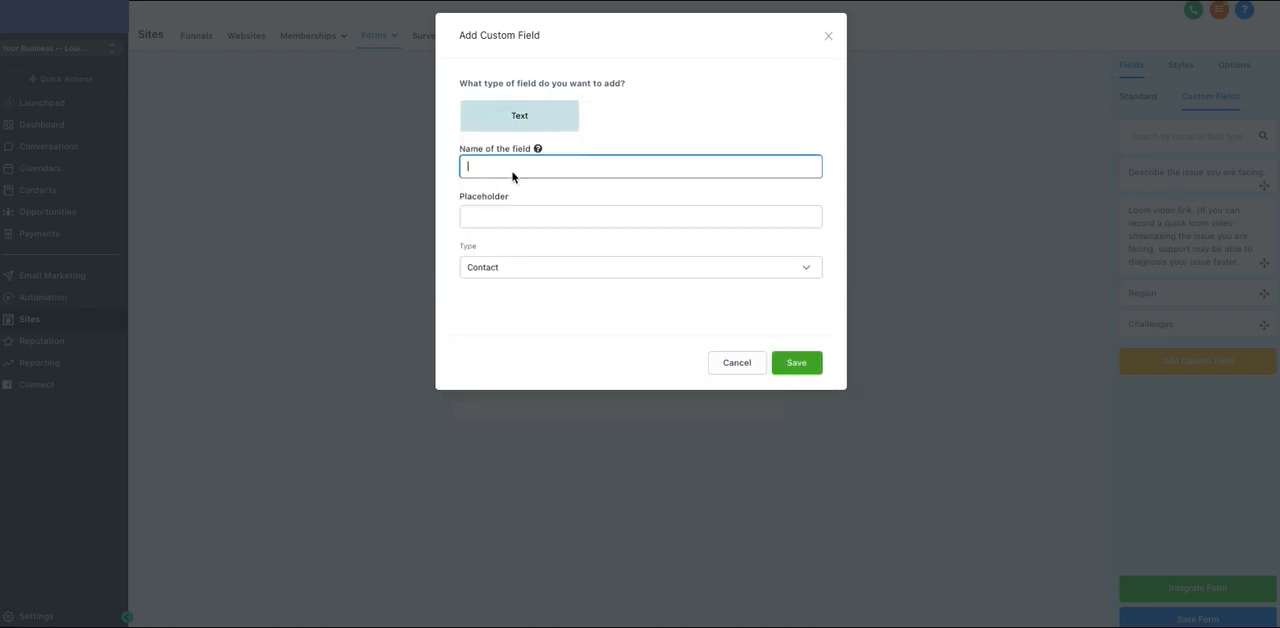
type("What is your")
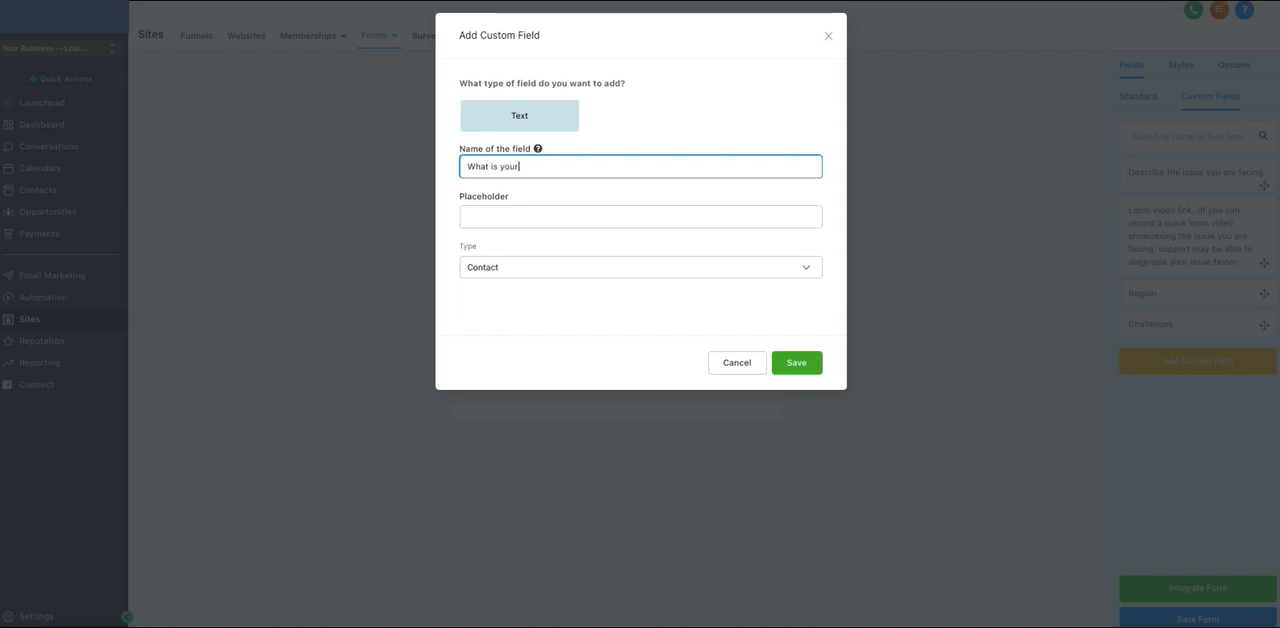
type(" biugge")
key("BackSpace")
key("BackSpace")
key("BackSpace")
key("BackSpace")
type("ggest")
left_click(556, 167)
key("BackSpace")
type("c")
left_click(795, 365)
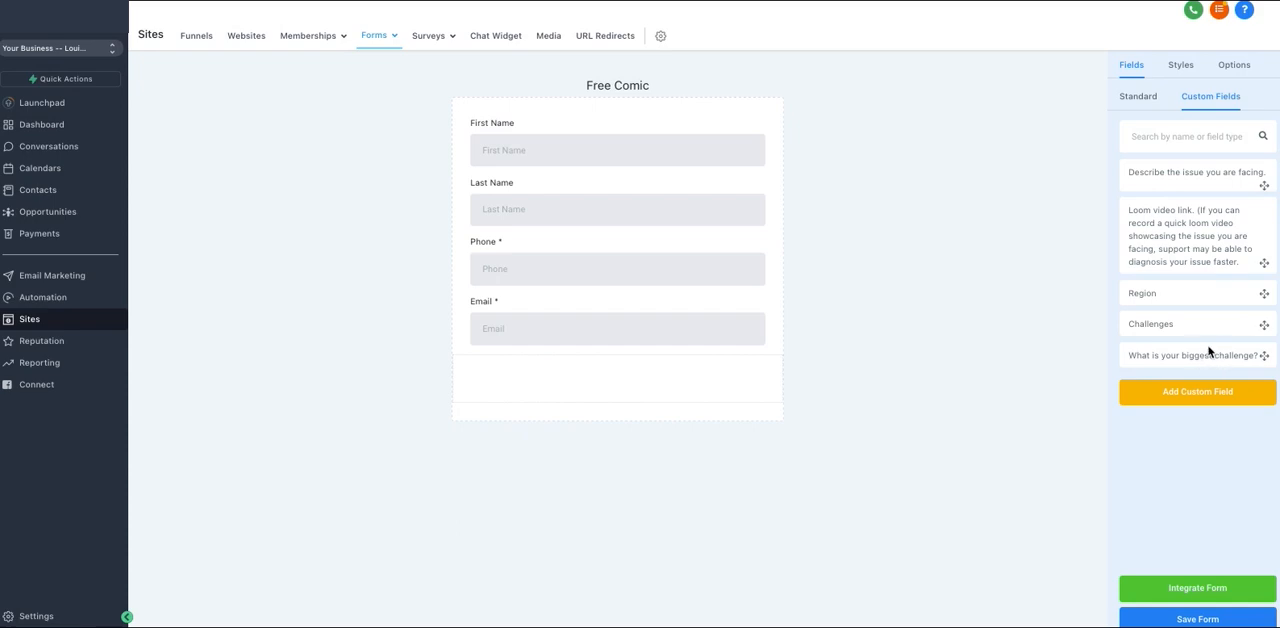
left_click_drag(1206, 363, 634, 382)
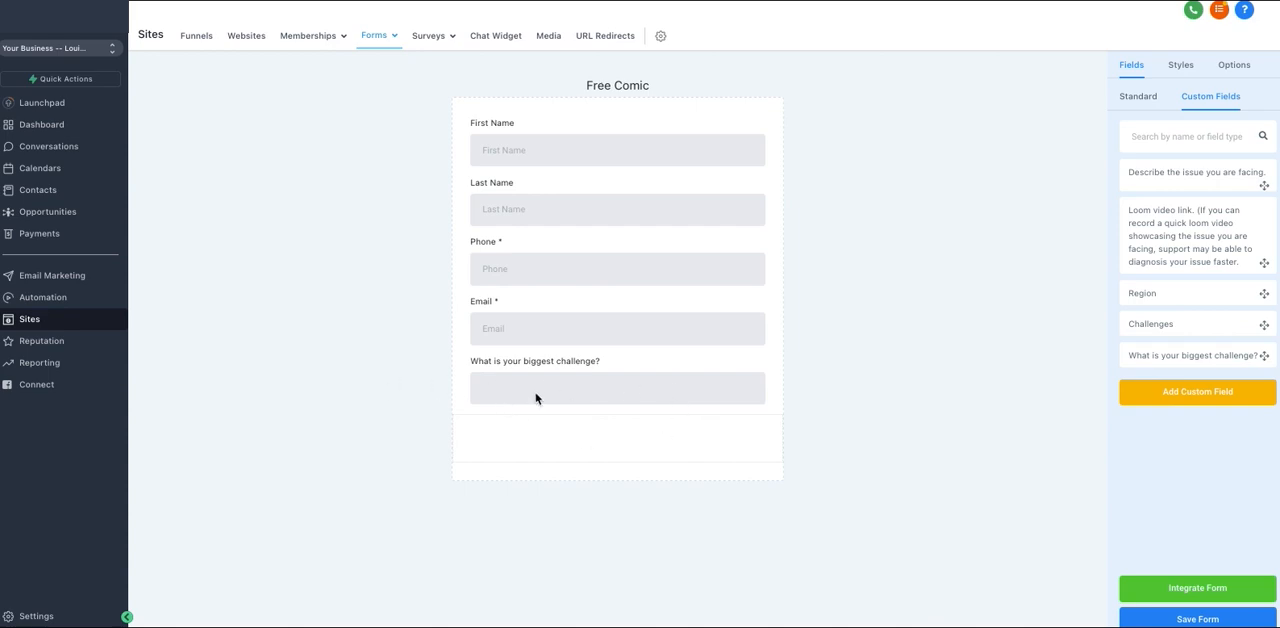
Add a button below the biggest challenge field and set its text to "Submit".
left_click(1137, 99)
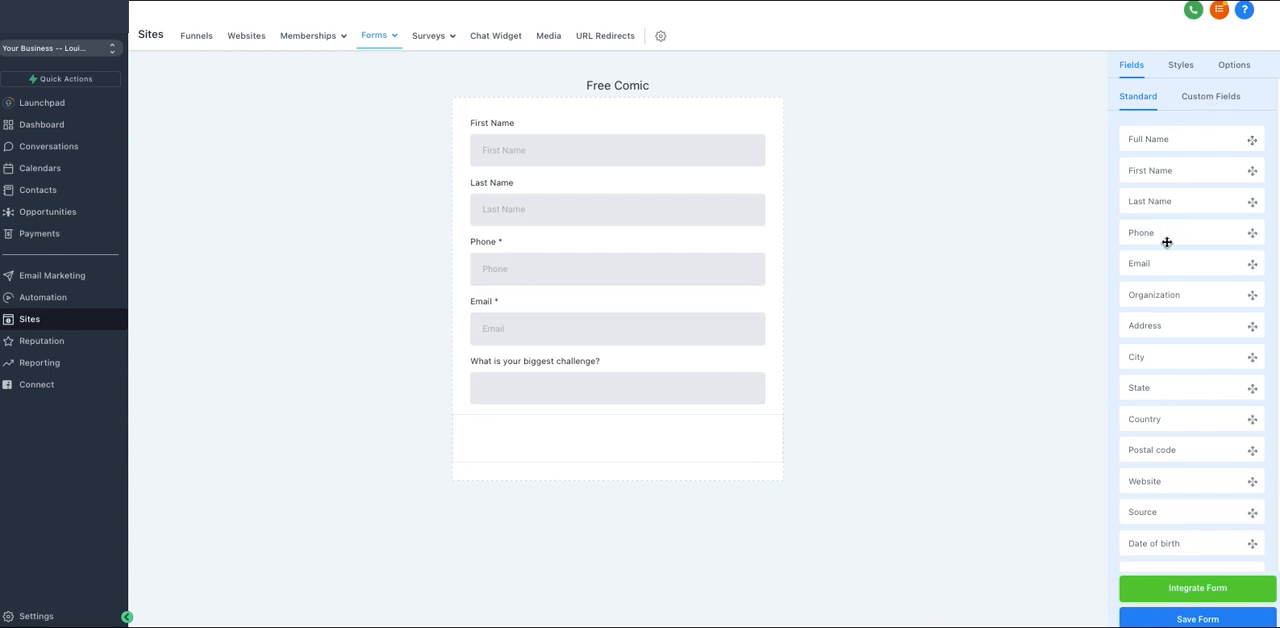
scroll(1167, 322, "down", 2)
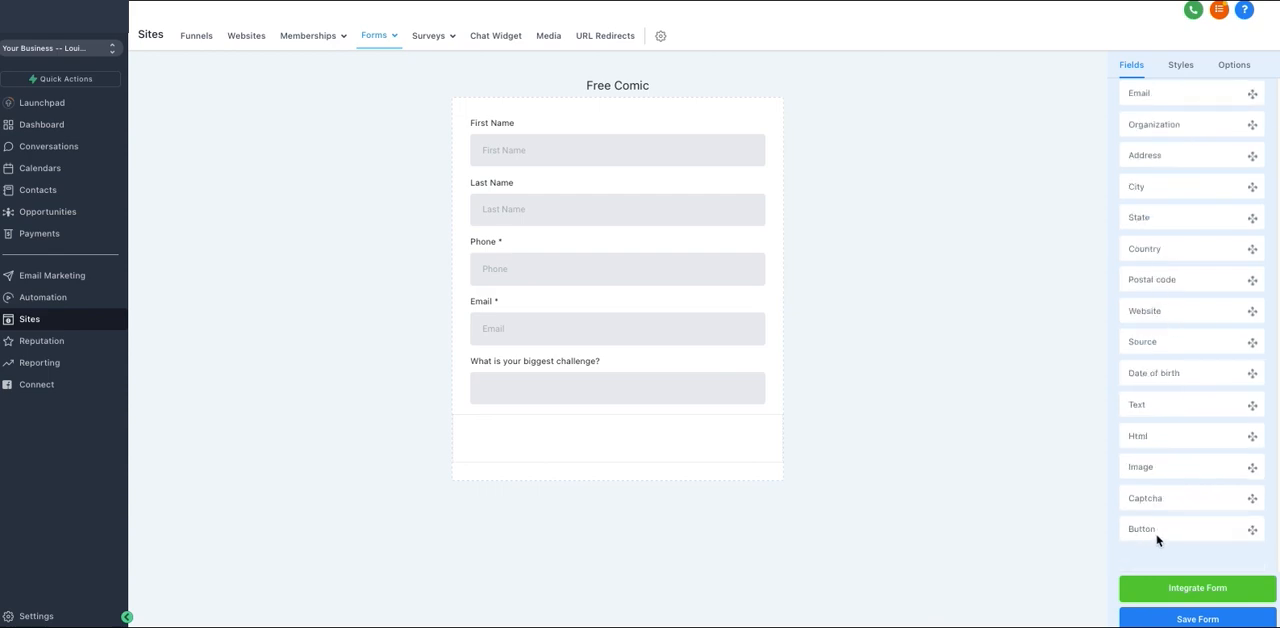
left_click_drag(1171, 531, 641, 451)
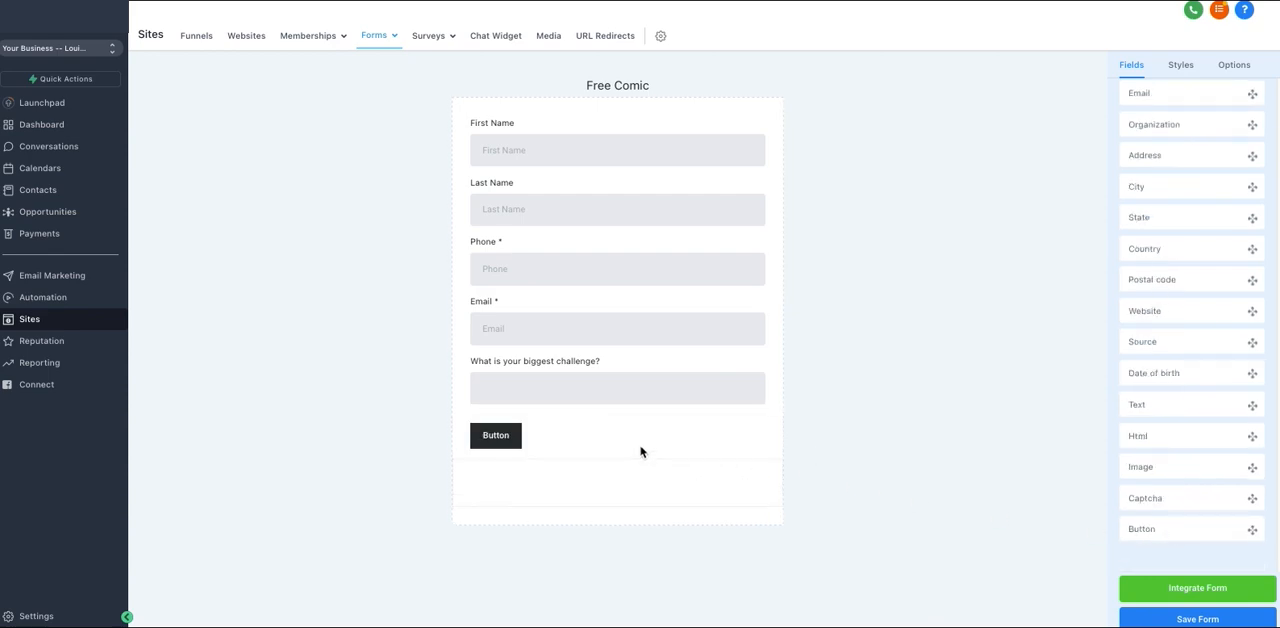
left_click(540, 435)
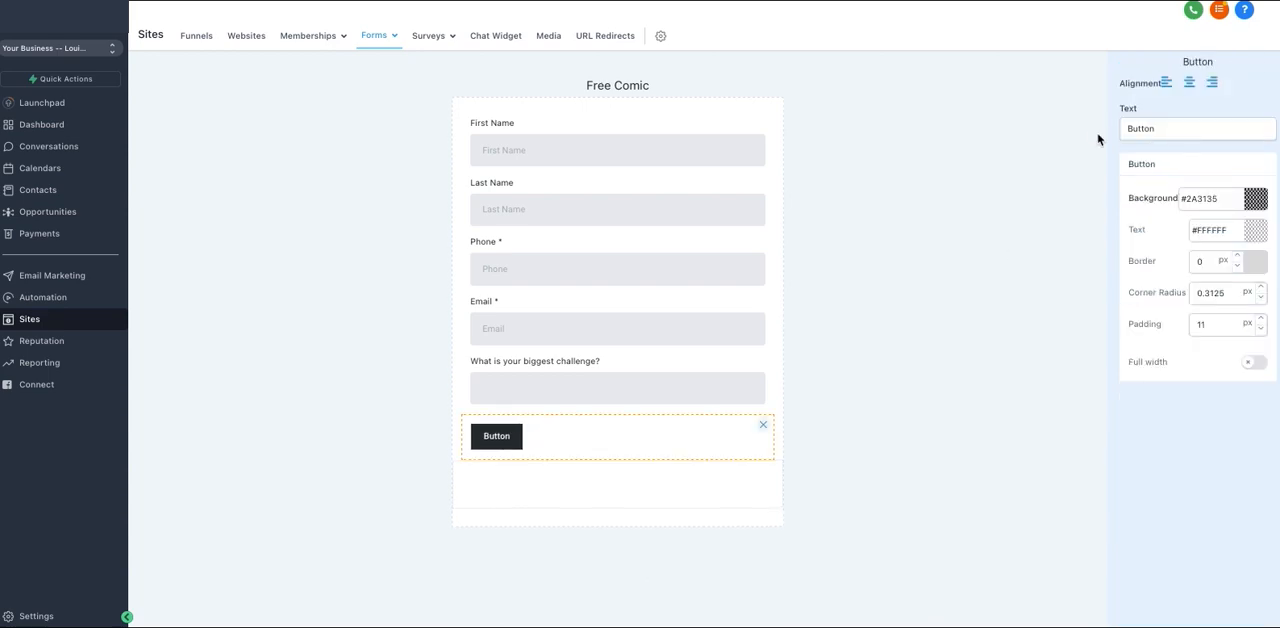
double_click(1141, 129)
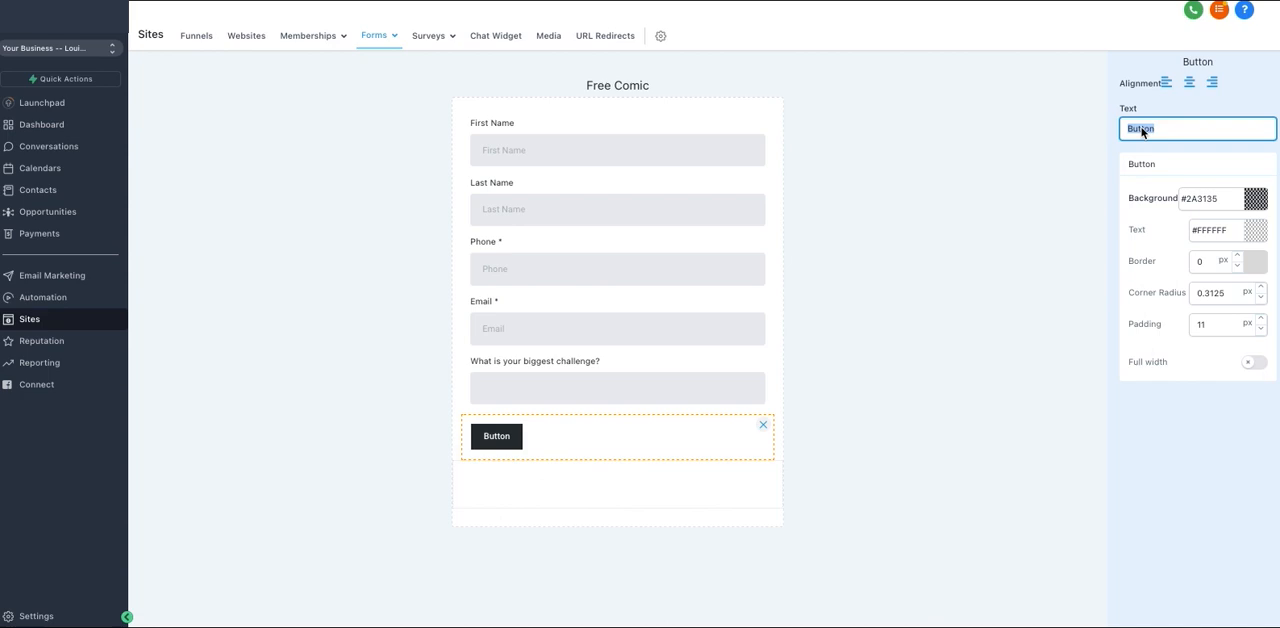
type("Subm")
type("it")
Center the Submit button after trying right alignment, and make it full width.
left_click(1189, 83)
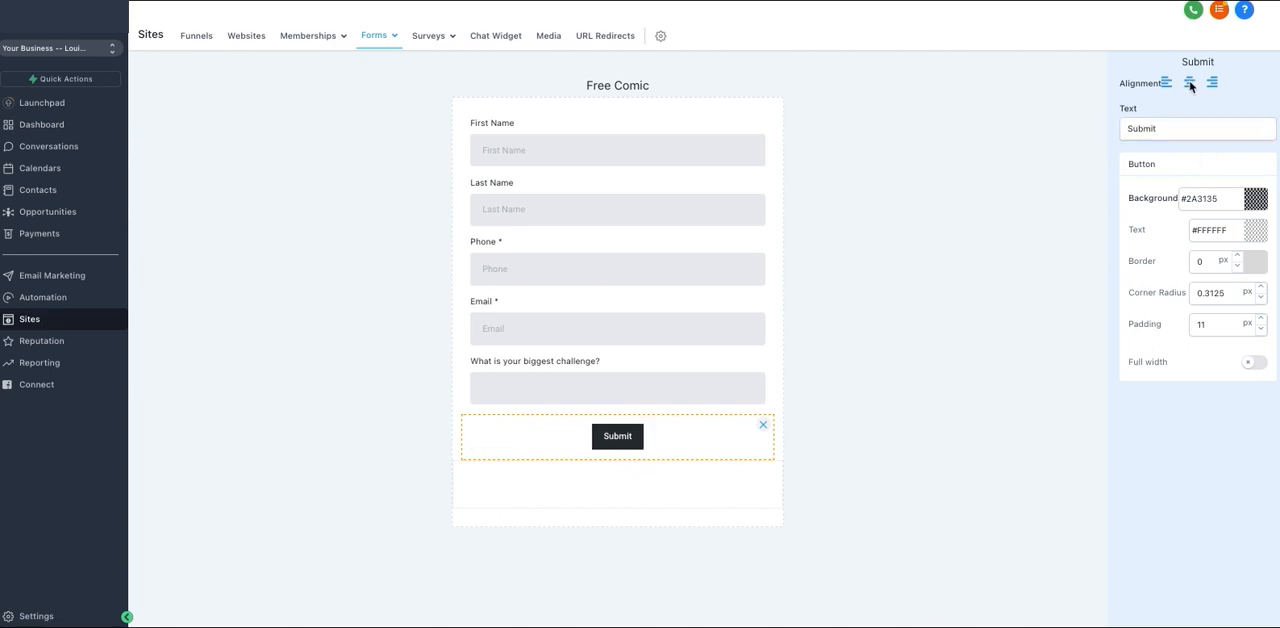
left_click(1213, 84)
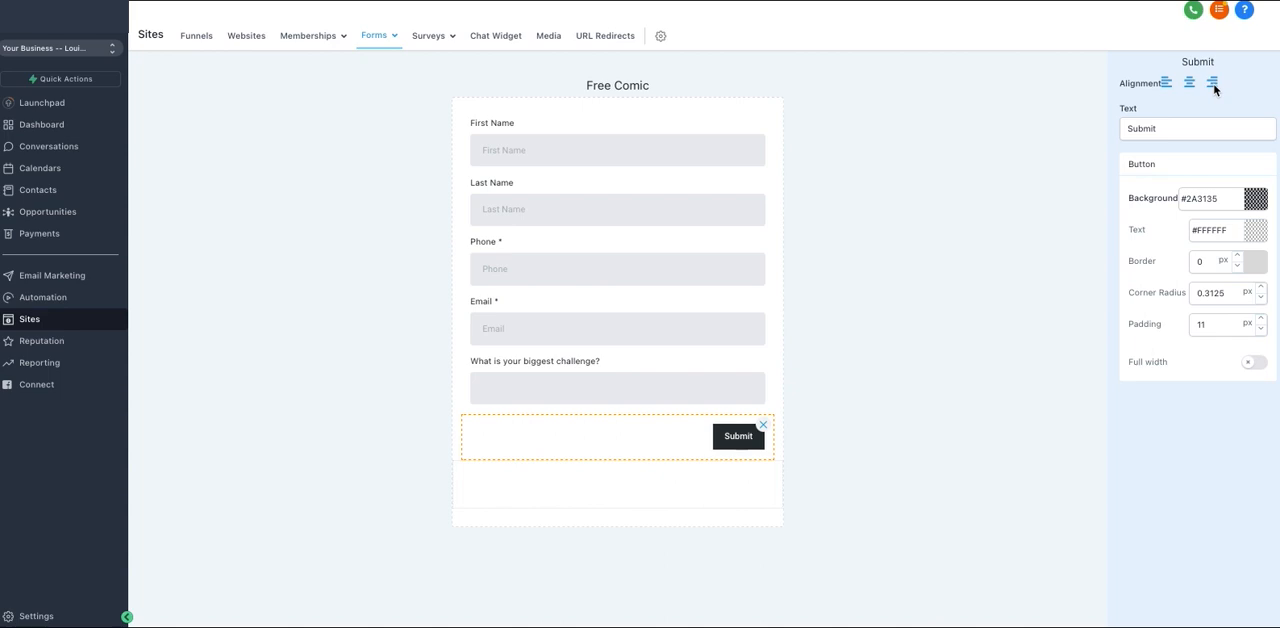
left_click(1190, 84)
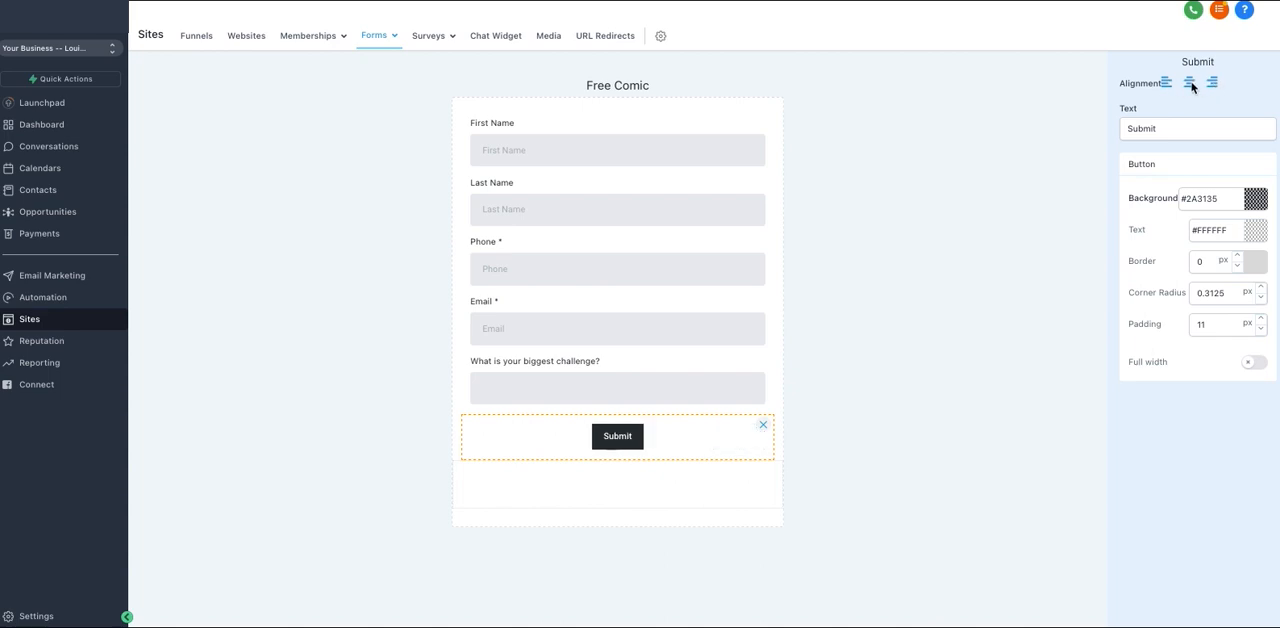
left_click(1251, 363)
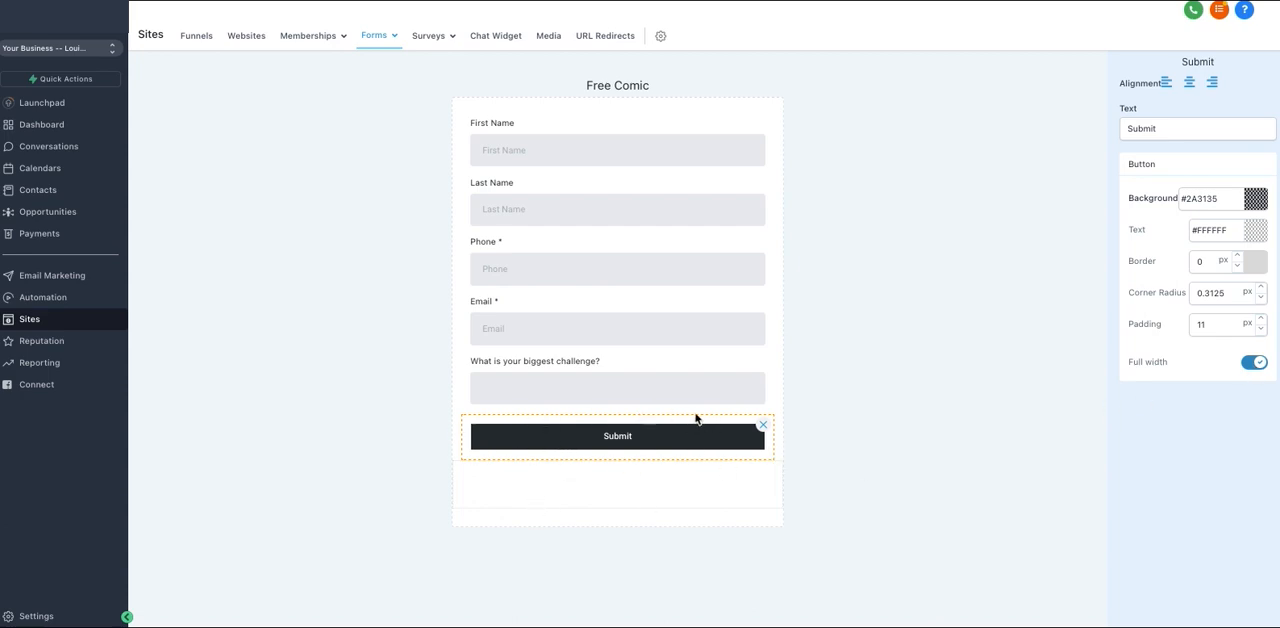
Set the Submit button's background to the blue color #1B97DB.
left_click(1248, 204)
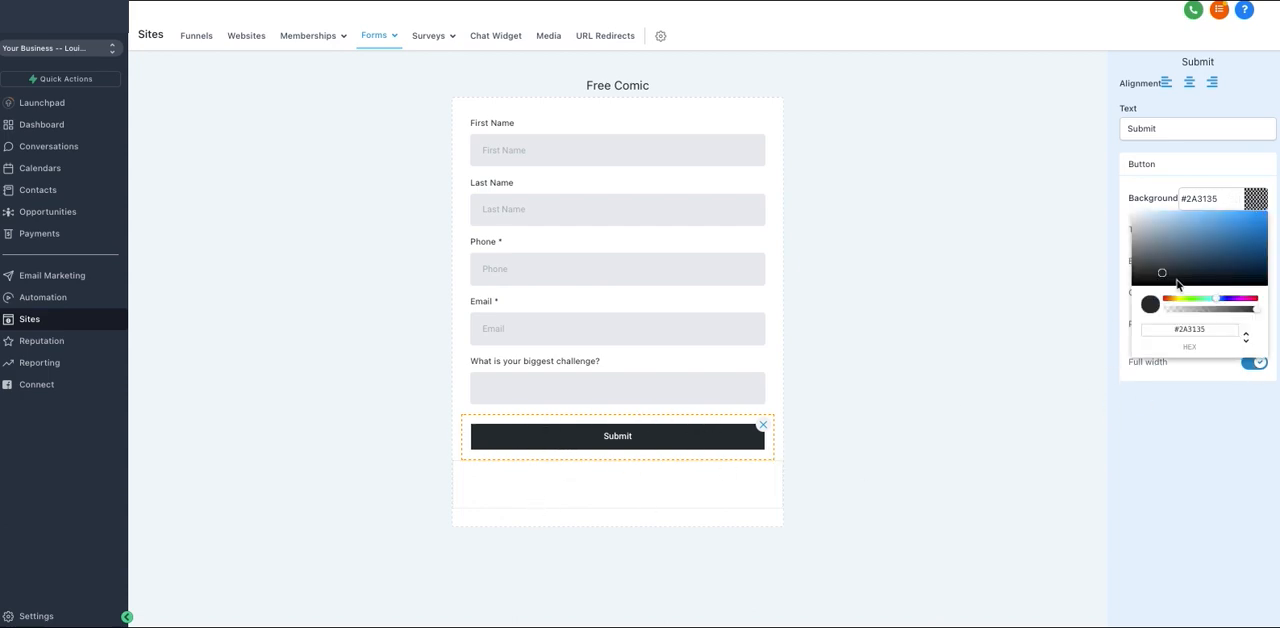
left_click_drag(1198, 260, 1253, 224)
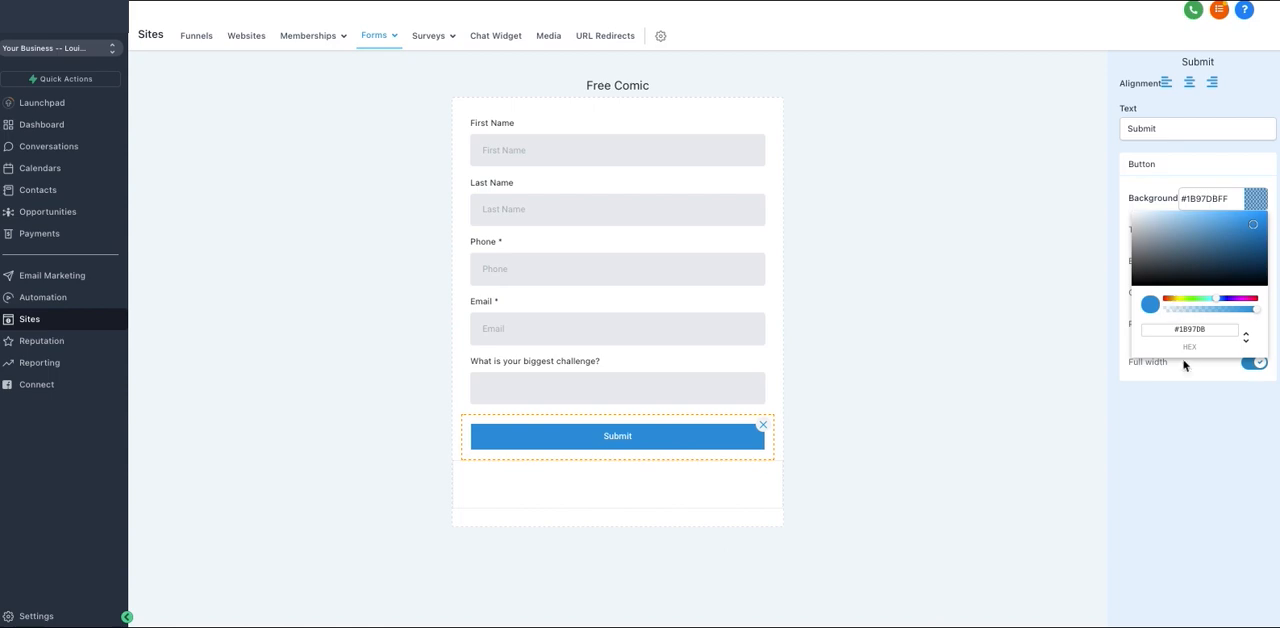
Change the Submit button's background color to black, #000000.
left_click_drag(1180, 335, 1206, 335)
left_click_drag(1186, 229, 1106, 293)
left_click(1083, 234)
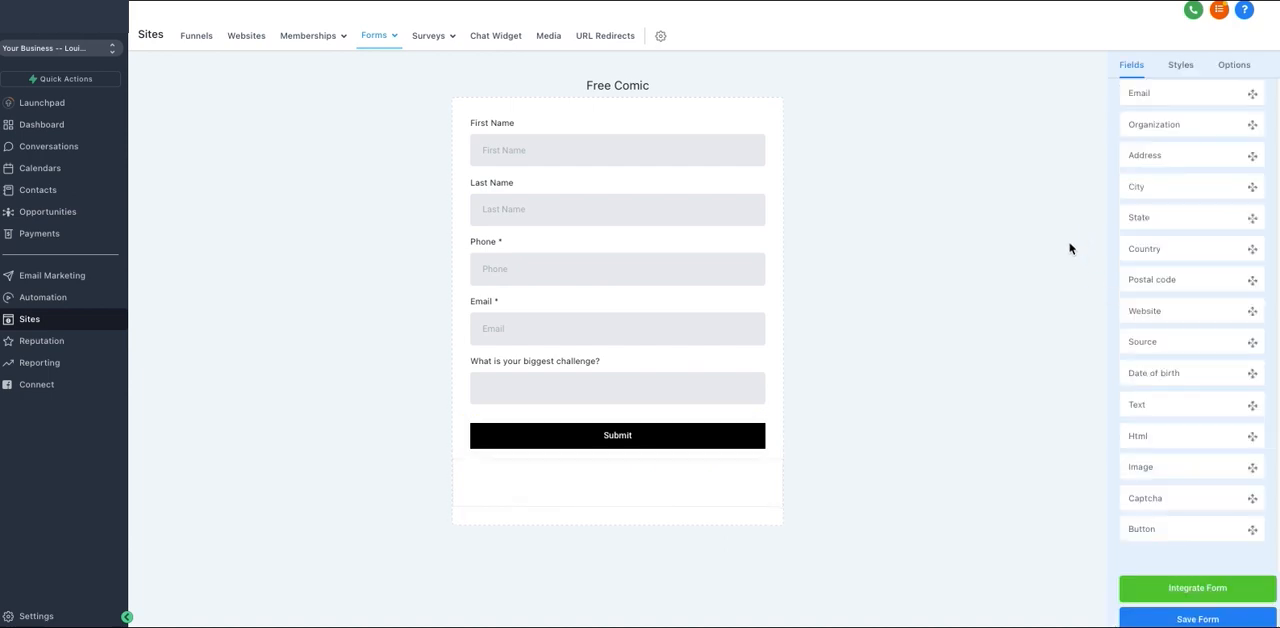
Set the Submit button's text color to red, #F10000.
left_click(718, 431)
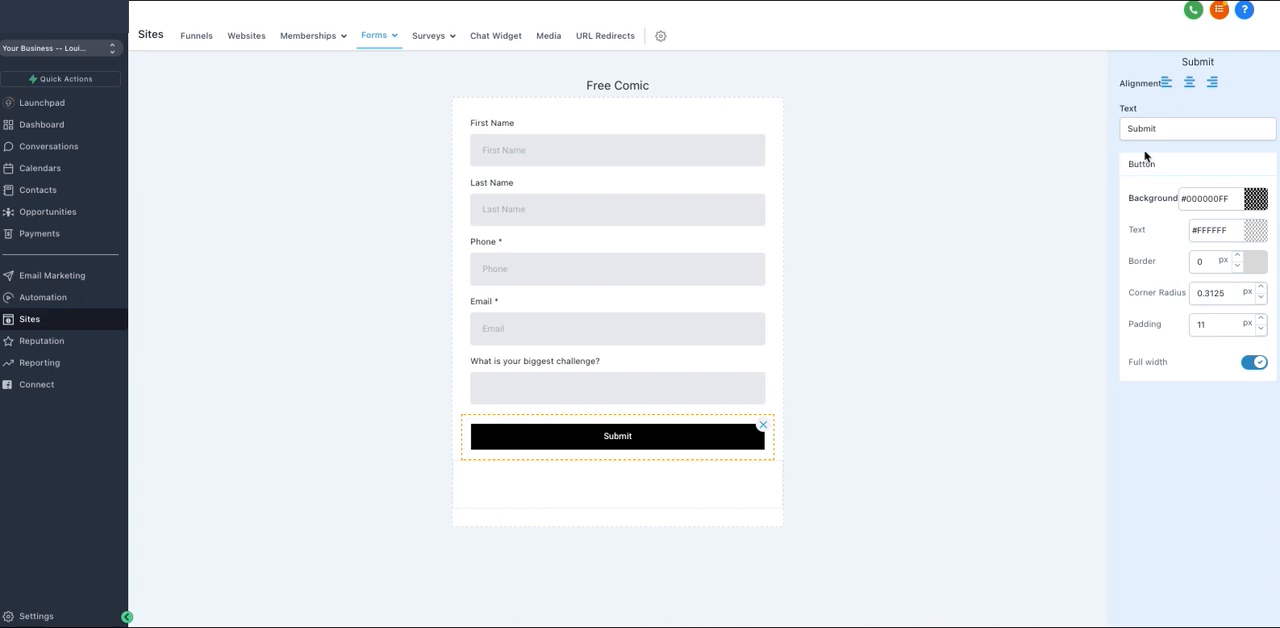
left_click(1255, 230)
left_click_drag(1245, 265, 1266, 254)
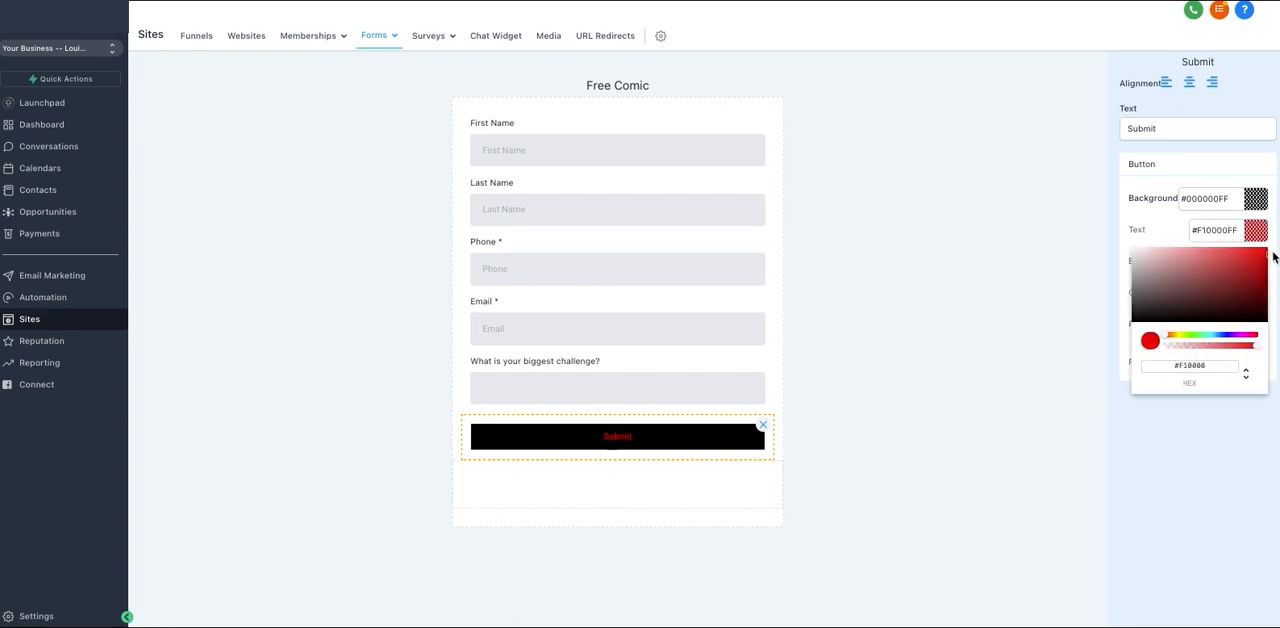
left_click(970, 290)
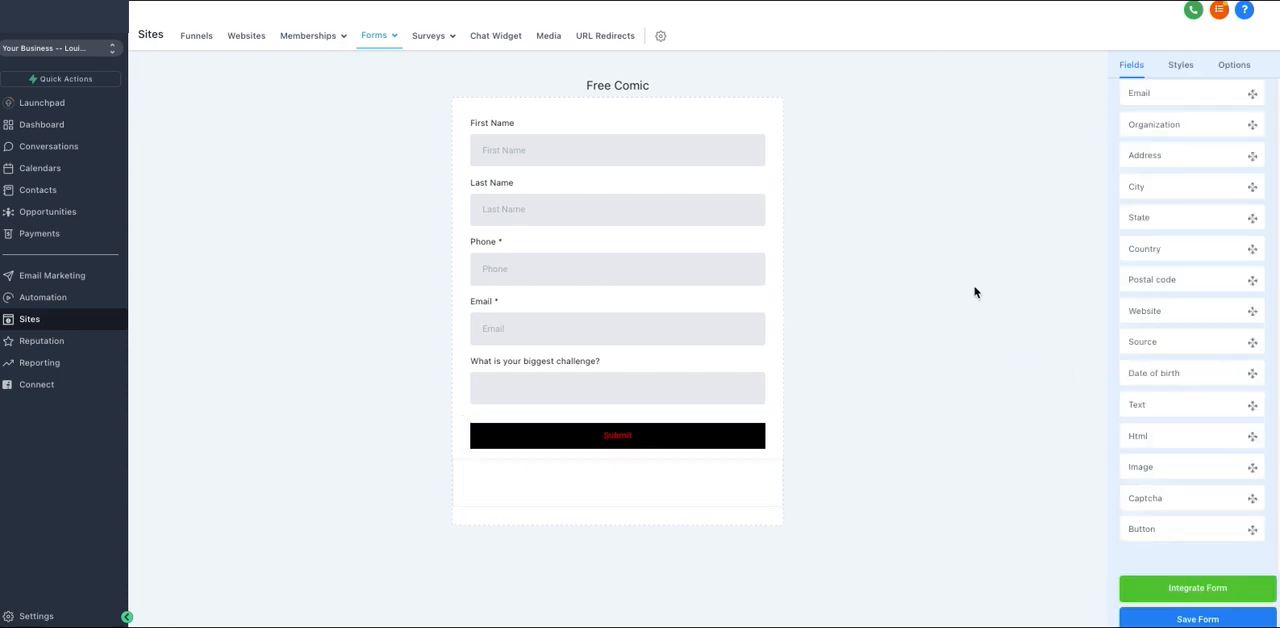
Give the Submit button a 1 px border and a corner radius of 6.3125 px.
left_click(674, 437)
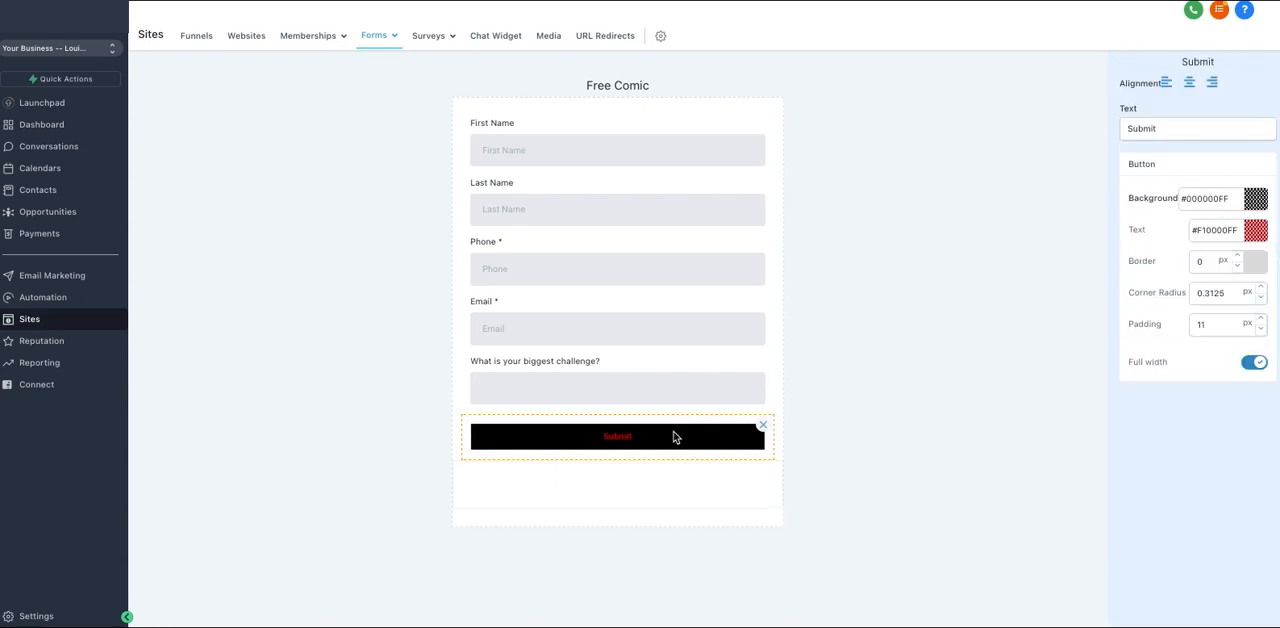
left_click(1238, 256)
left_click(1238, 256)
left_click(1238, 256)
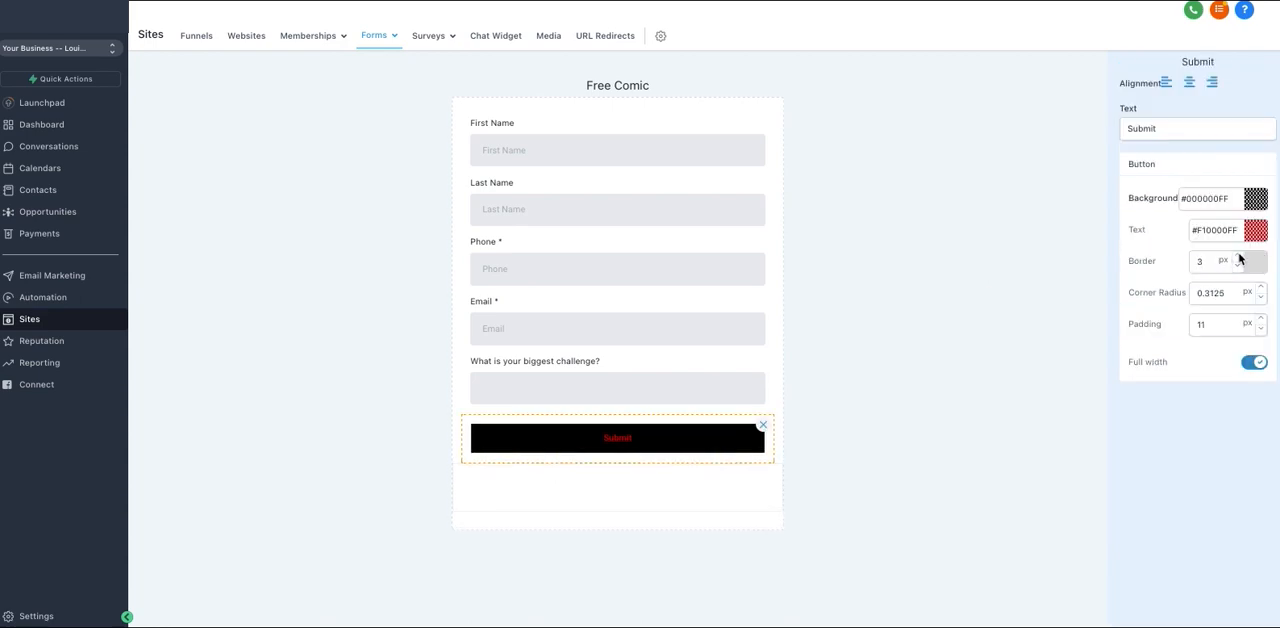
left_click(1238, 256)
left_click(1238, 256)
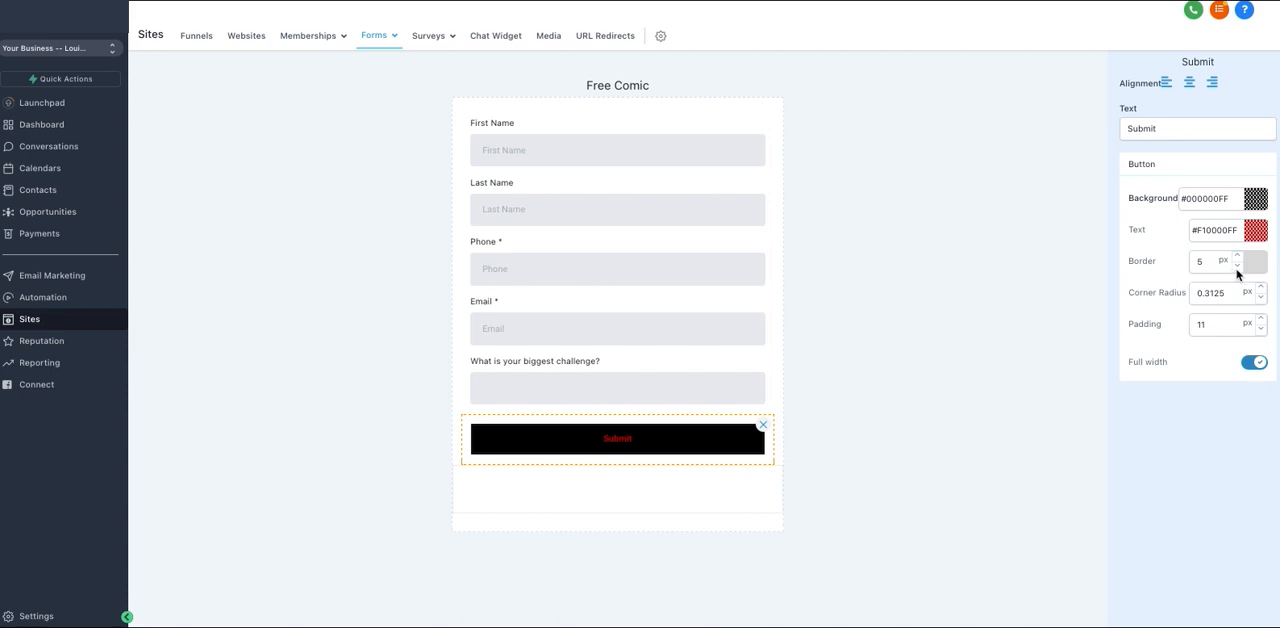
left_click(1237, 266)
left_click(1237, 266)
left_click(1237, 266)
left_click(1237, 266)
left_click(1261, 288)
left_click(1261, 288)
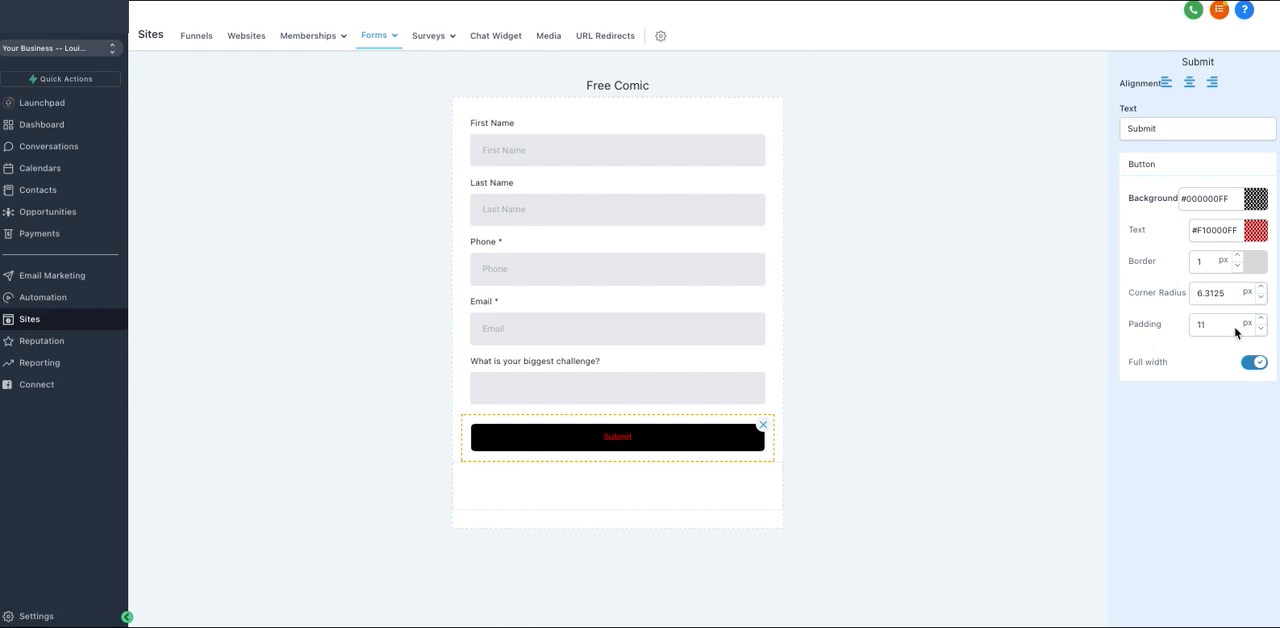
Increase the Submit button's padding to 24 px.
left_click(1261, 319)
left_click(1261, 319)
left_click(1261, 319)
left_click(1261, 319)
left_click(1261, 320)
left_click(1261, 320)
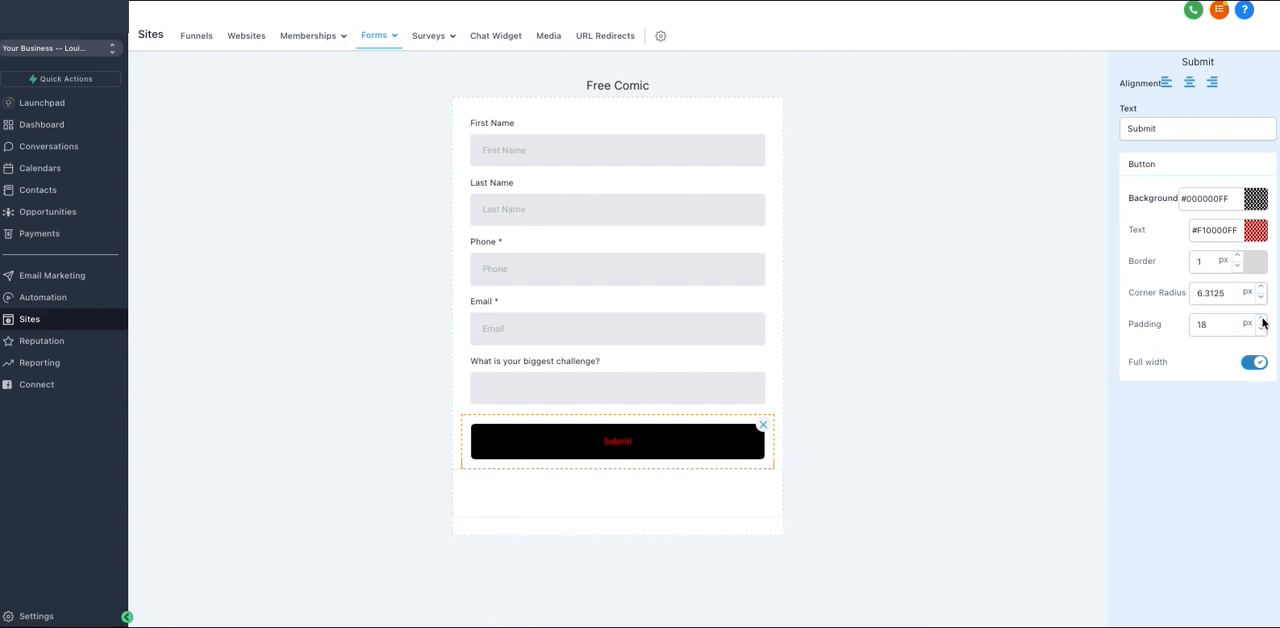
left_click(1261, 320)
left_click(1261, 320)
left_click(1261, 320)
left_click(1261, 320)
left_click(1261, 320)
left_click(1261, 320)
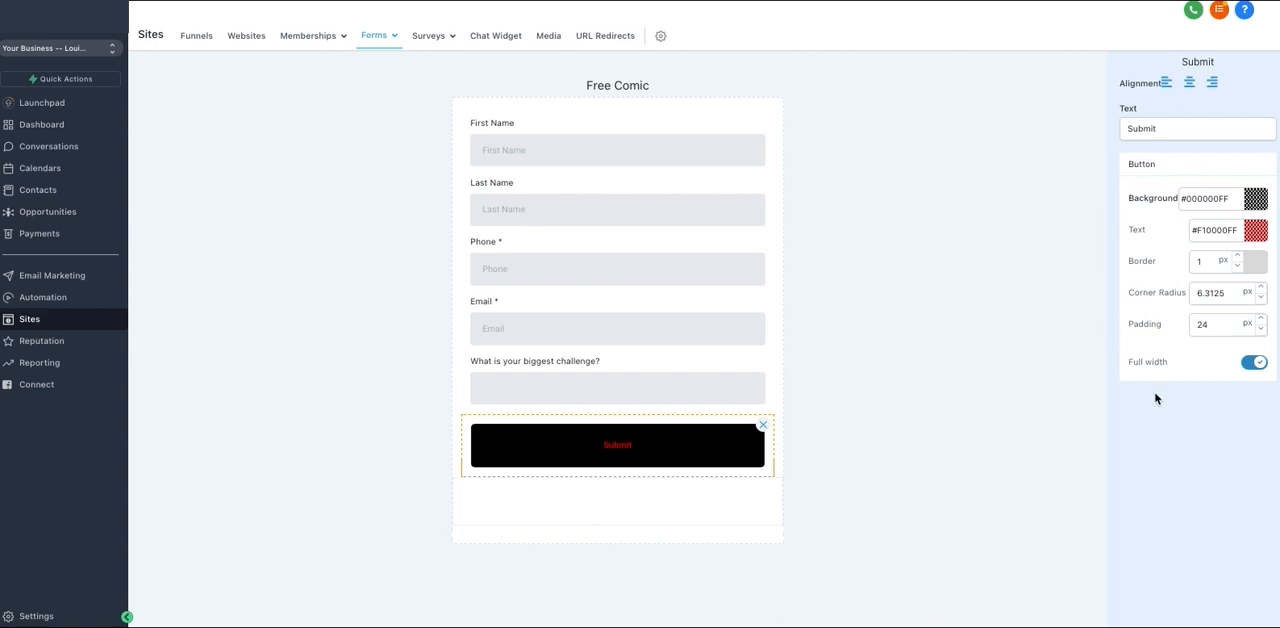
left_click(838, 360)
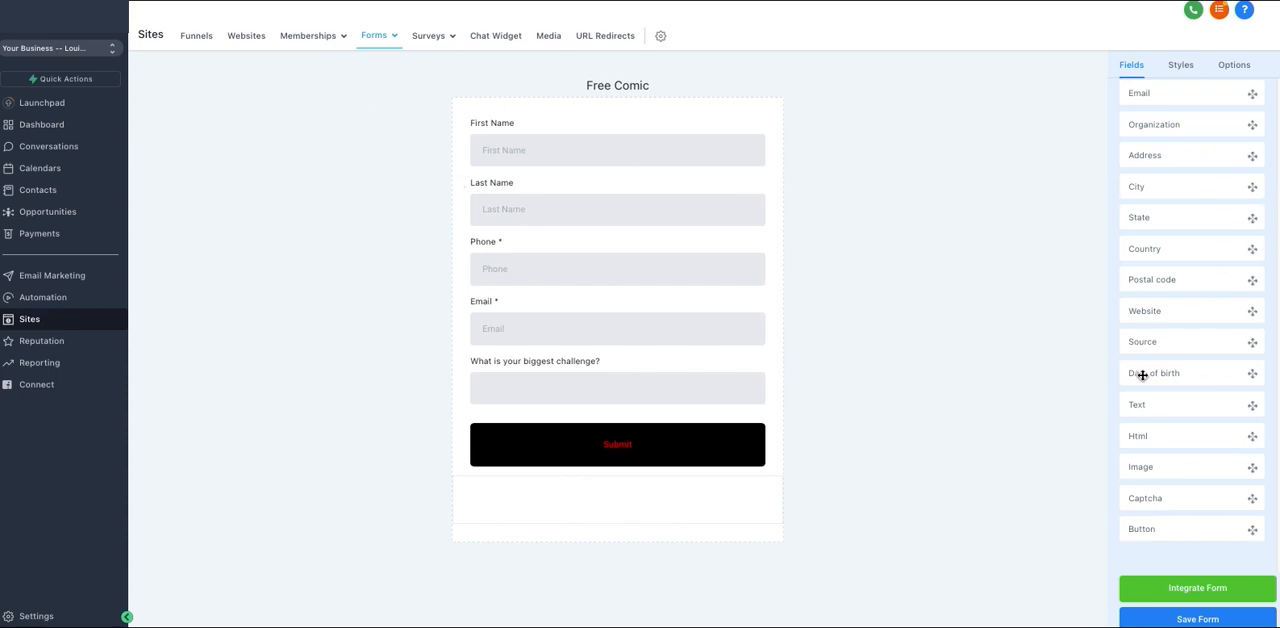
Place a Captcha between the biggest challenge field and the Submit button, and delete it again.
left_click_drag(600, 121, 545, 117)
left_click_drag(1169, 507, 590, 420)
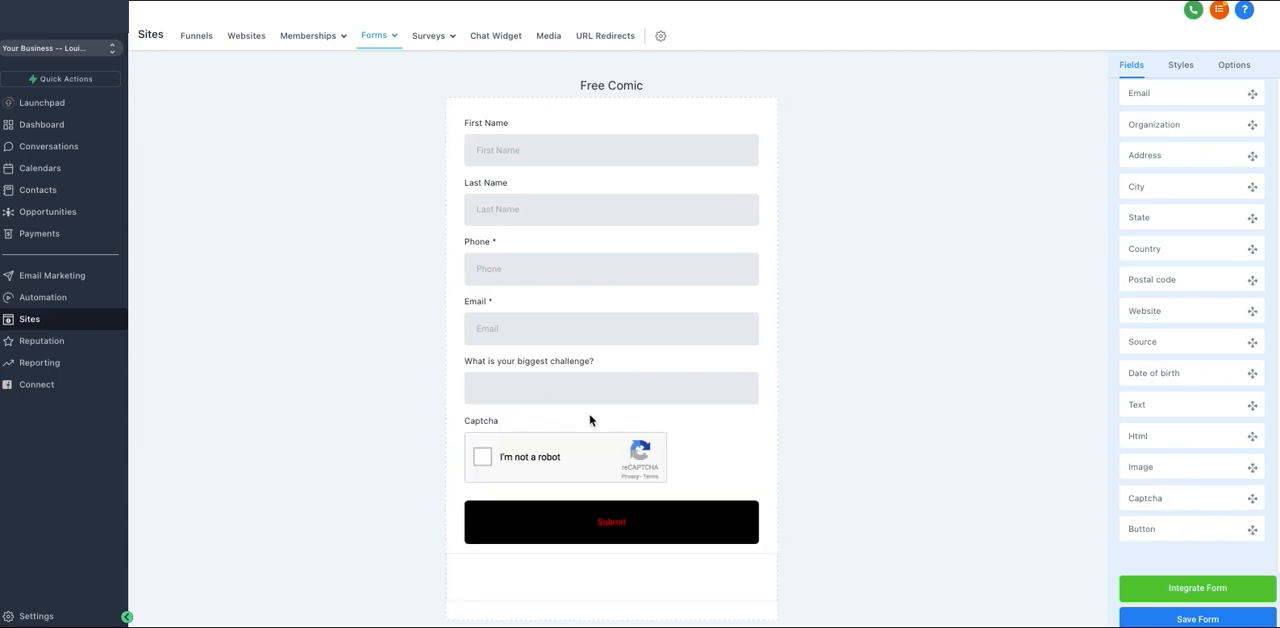
left_click(686, 457)
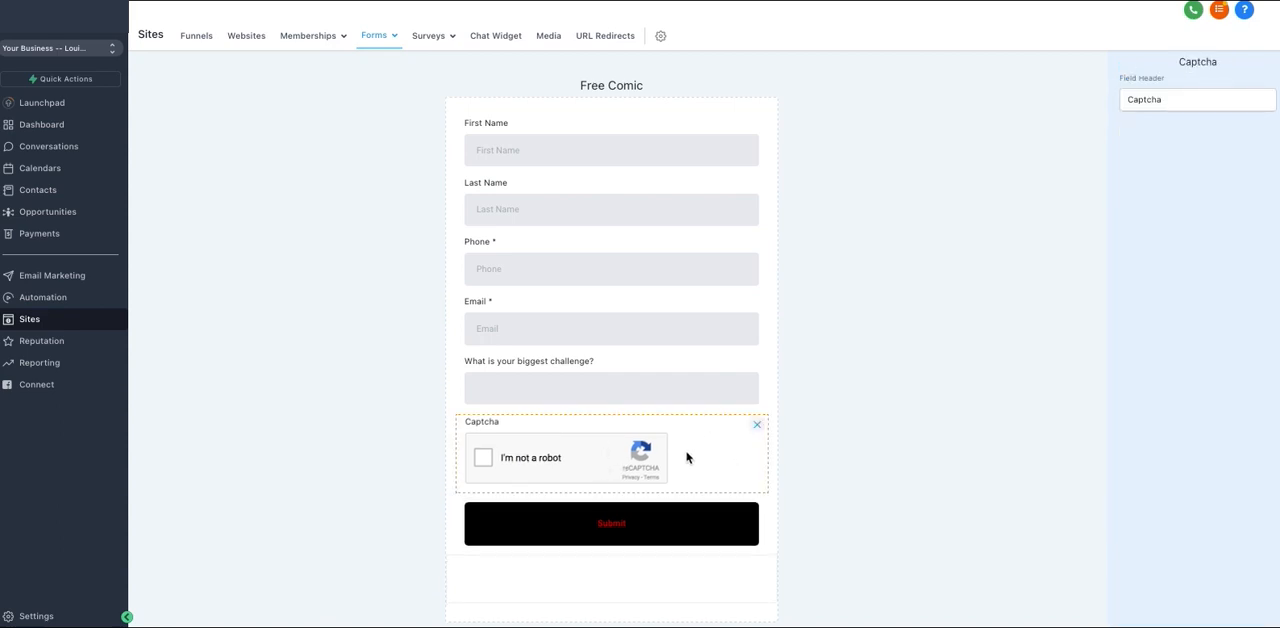
left_click(758, 427)
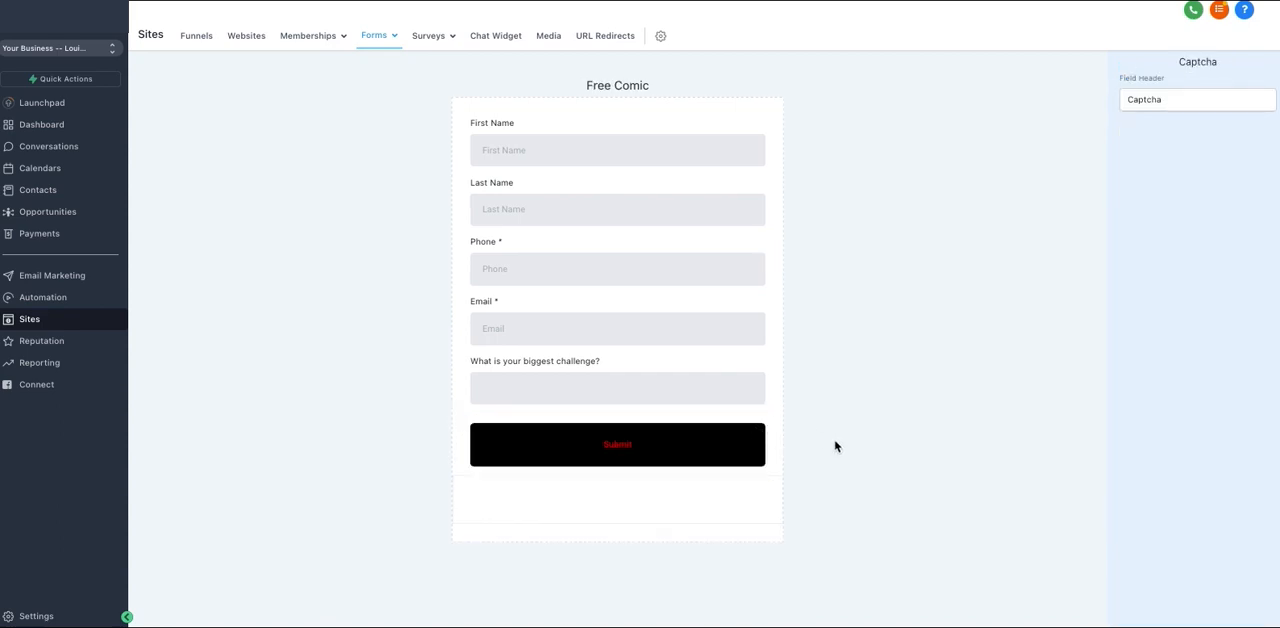
left_click(685, 379)
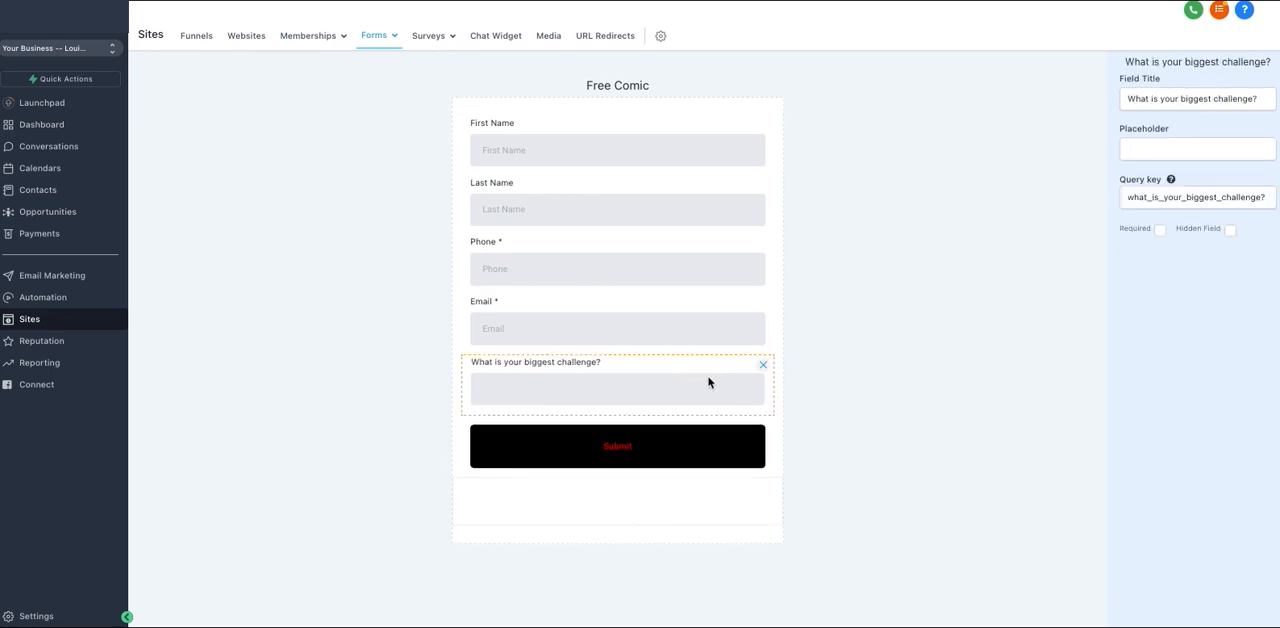
left_click(894, 360)
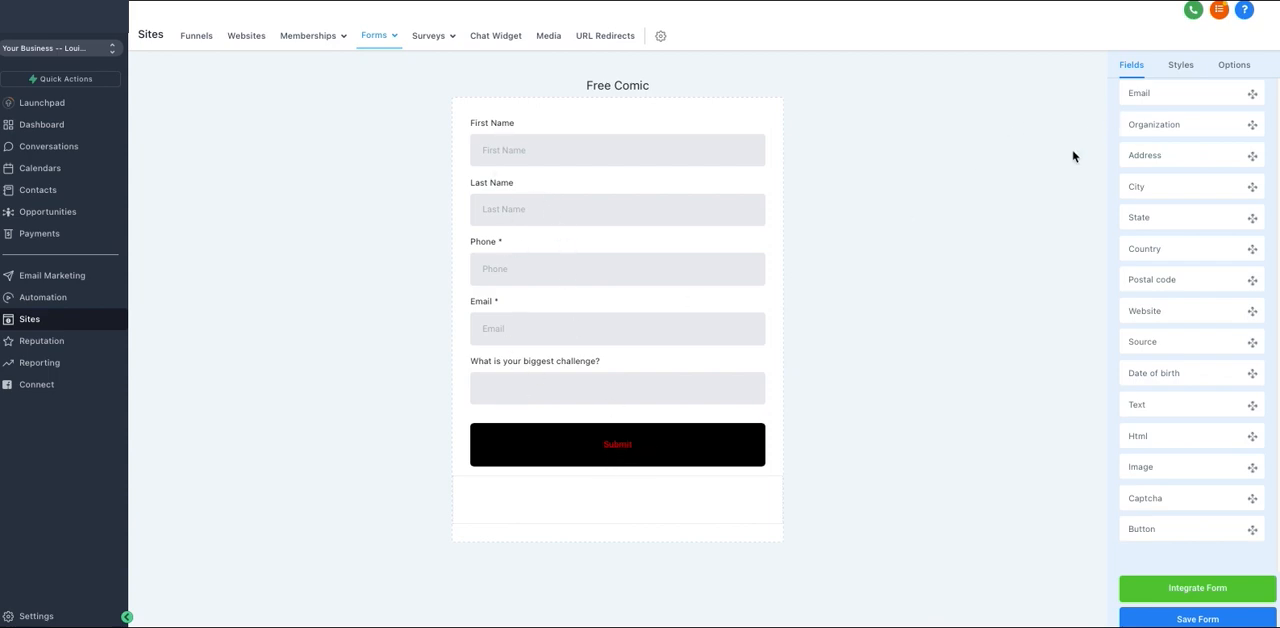
Set the form's On Submit action to Message with the text "Thank you!" and save the form.
scroll(1152, 171, "up", 3)
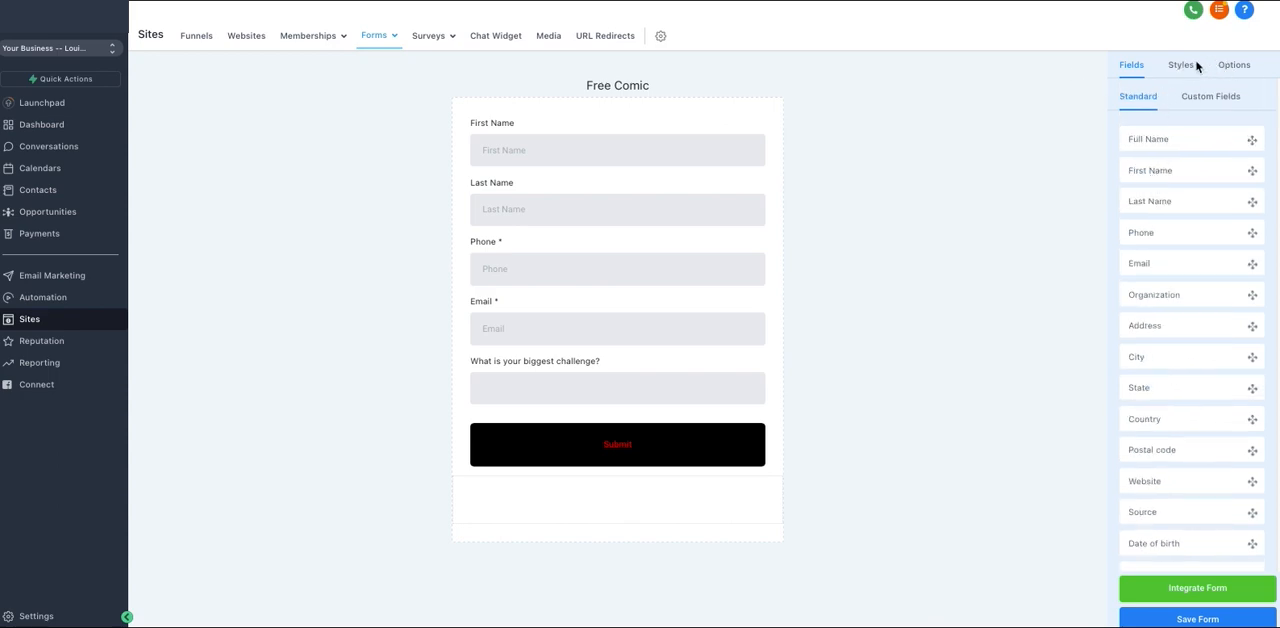
left_click(1229, 70)
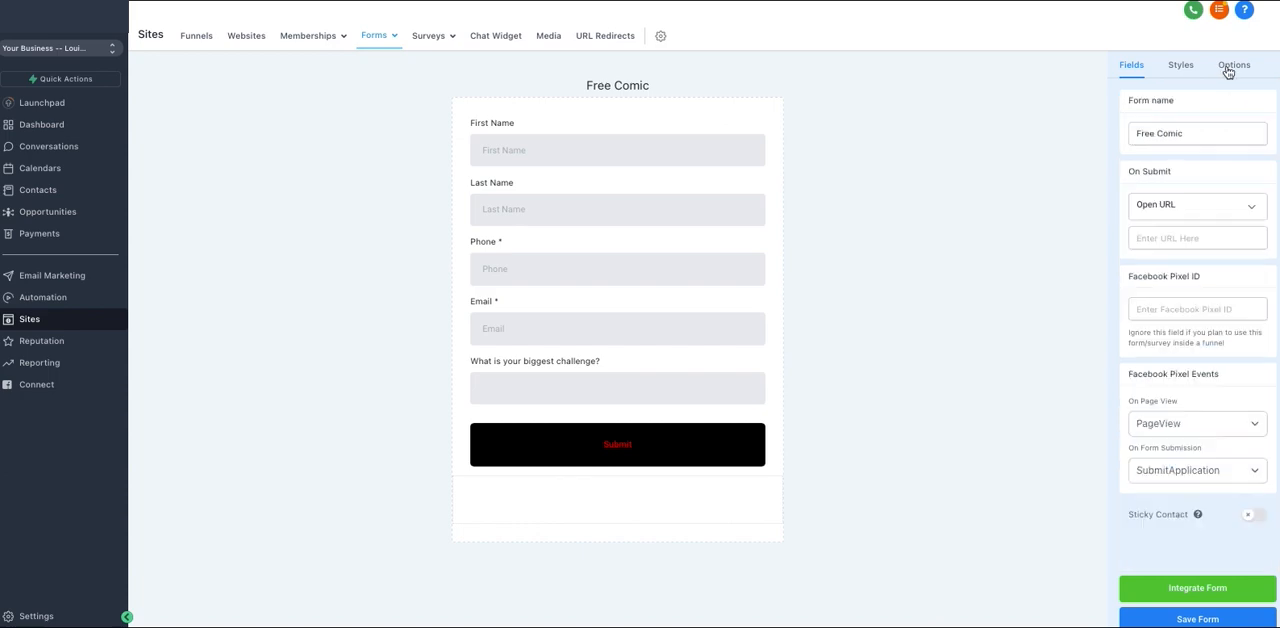
left_click(1178, 209)
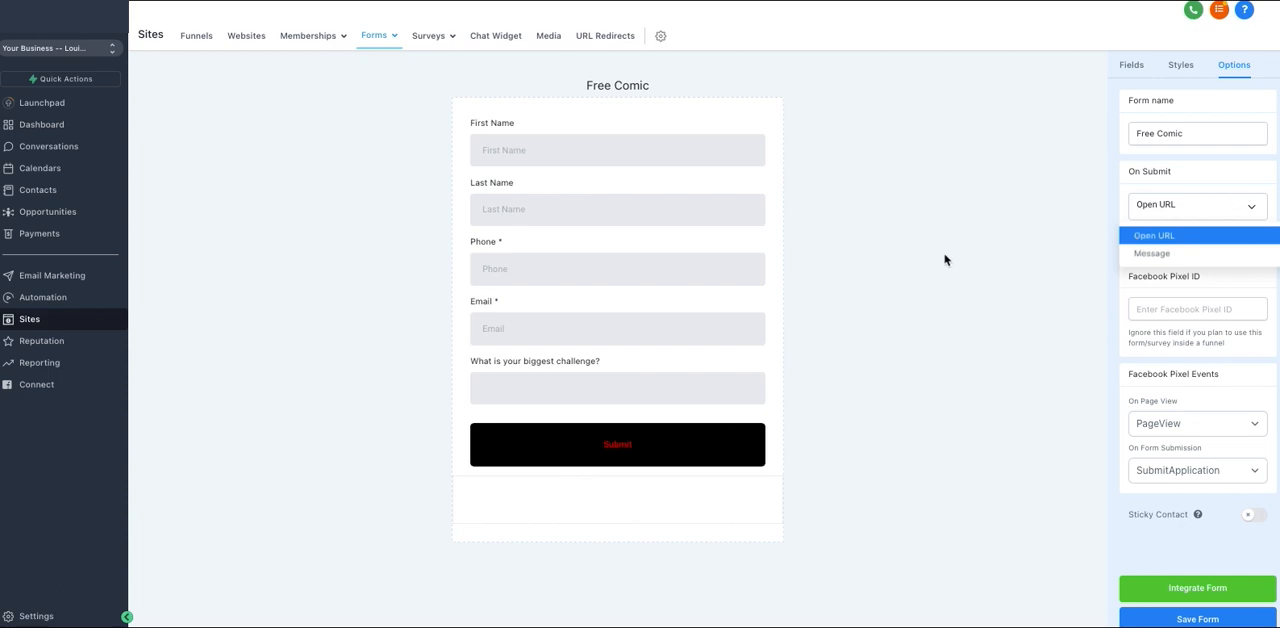
left_click(1188, 256)
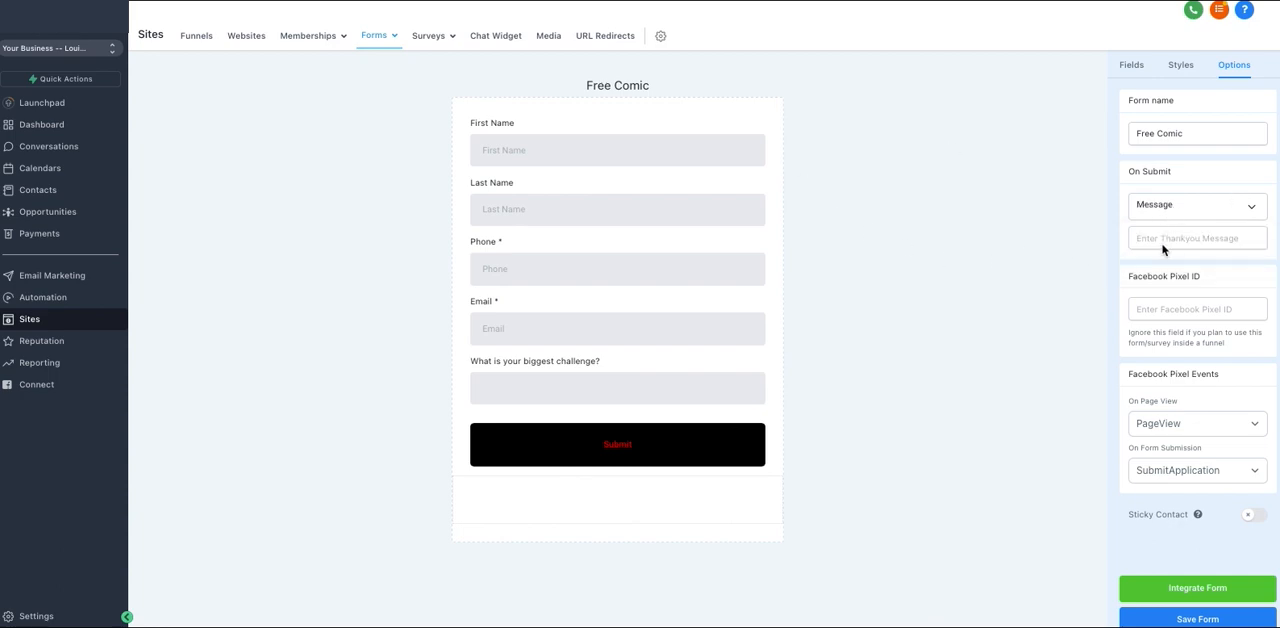
left_click(1164, 240)
type("THank")
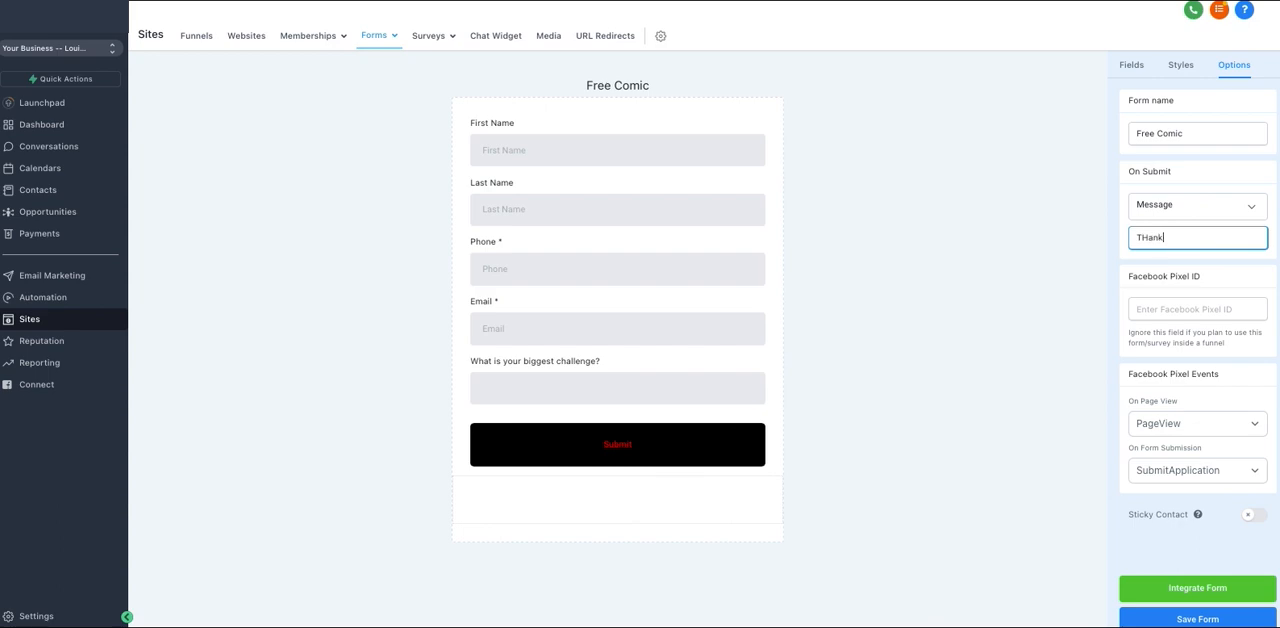
type(" you!")
left_click(1103, 271)
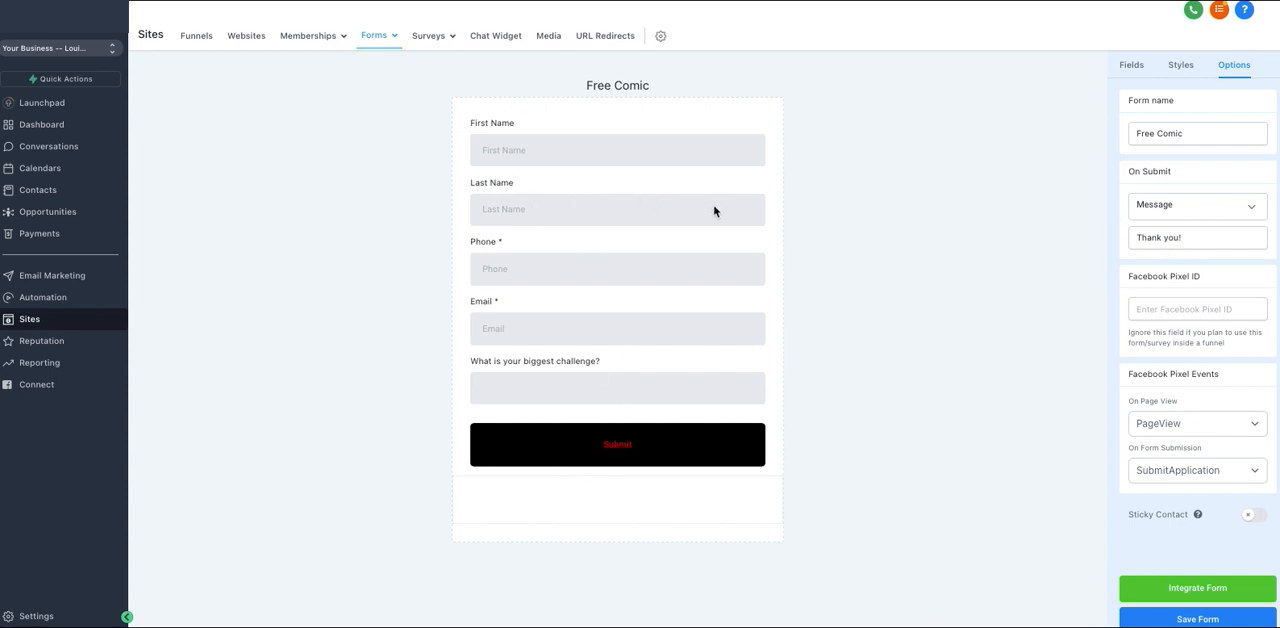
left_click(1193, 619)
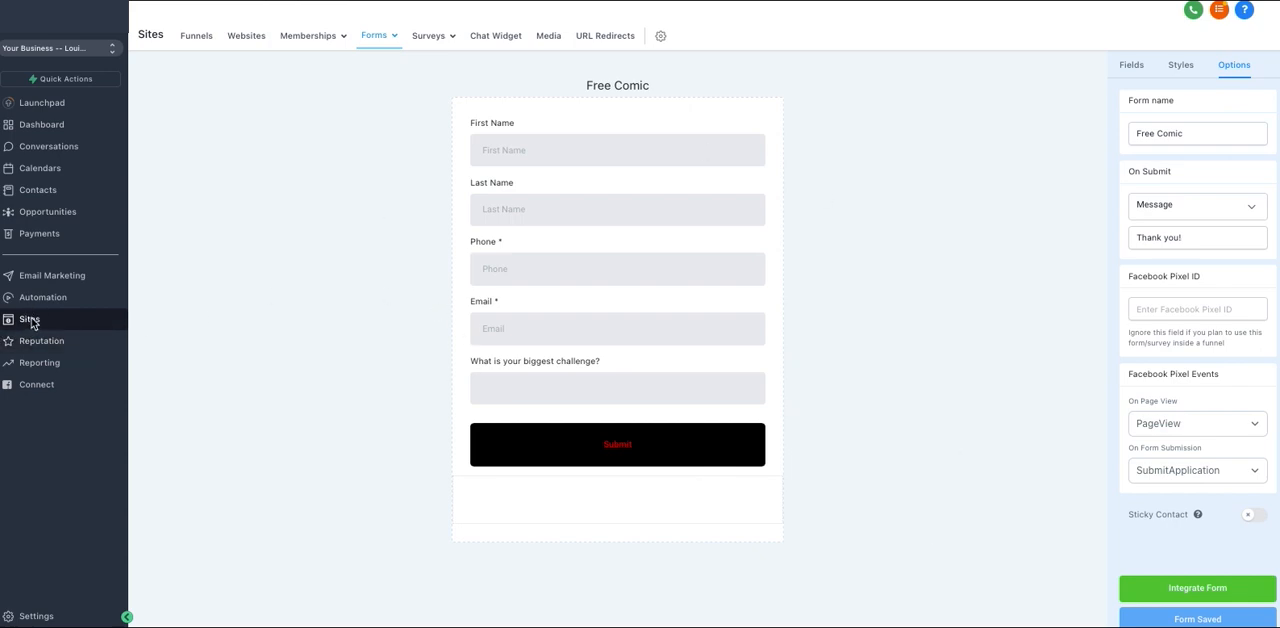
Open the Home page of the Blank funnel in the page editor.
left_click(197, 36)
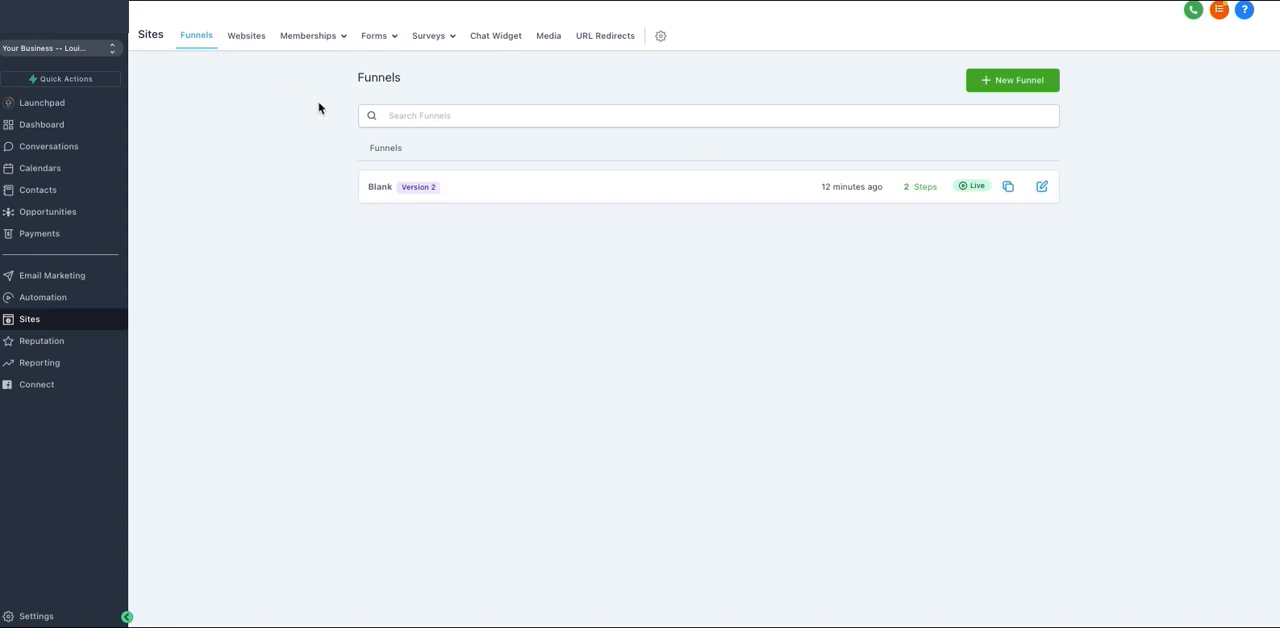
left_click(378, 188)
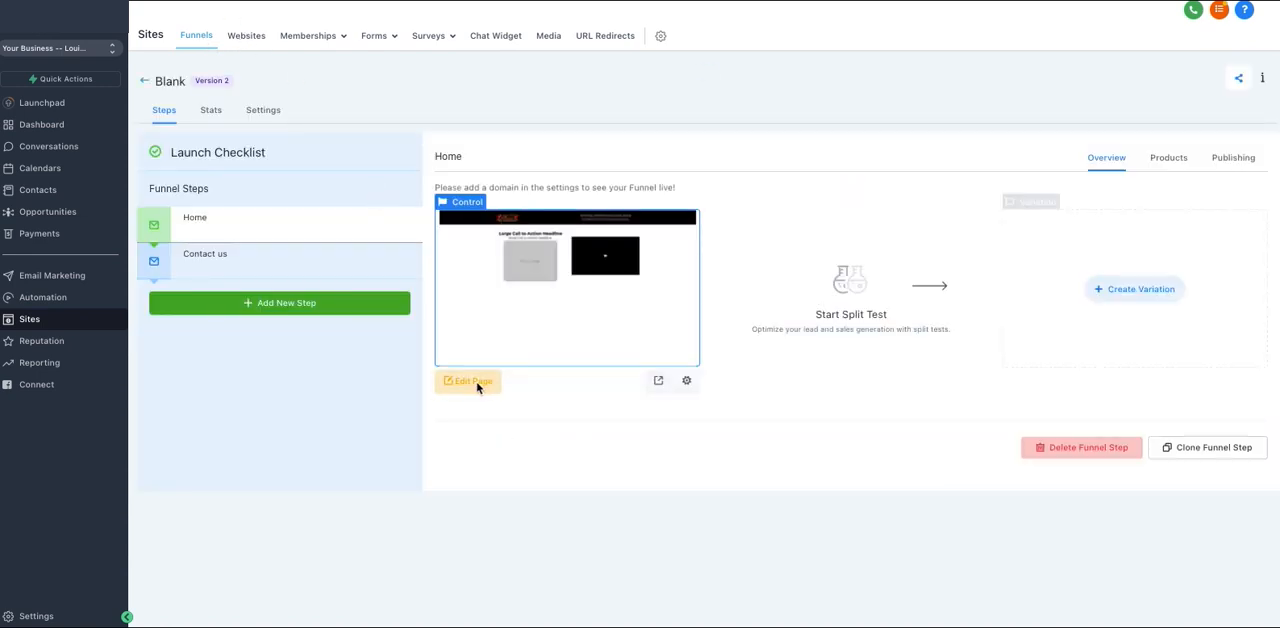
left_click(476, 386)
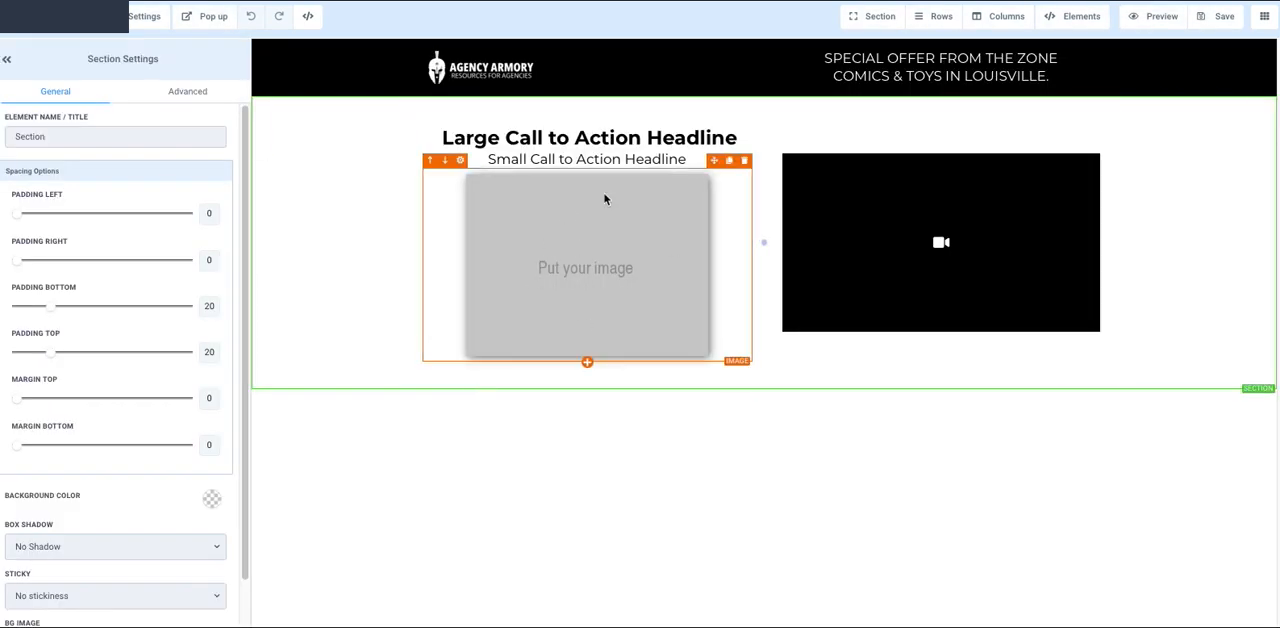
Add a Form element directly below the video and assign the Free Comic form to it.
left_click(941, 338)
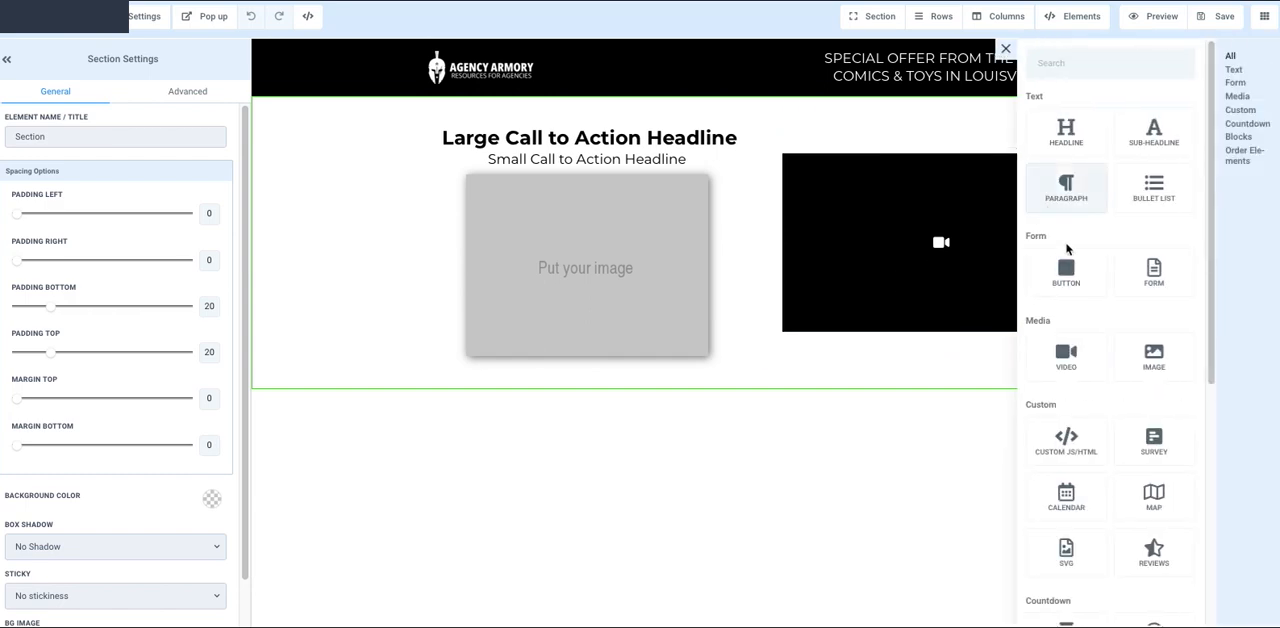
left_click(1155, 272)
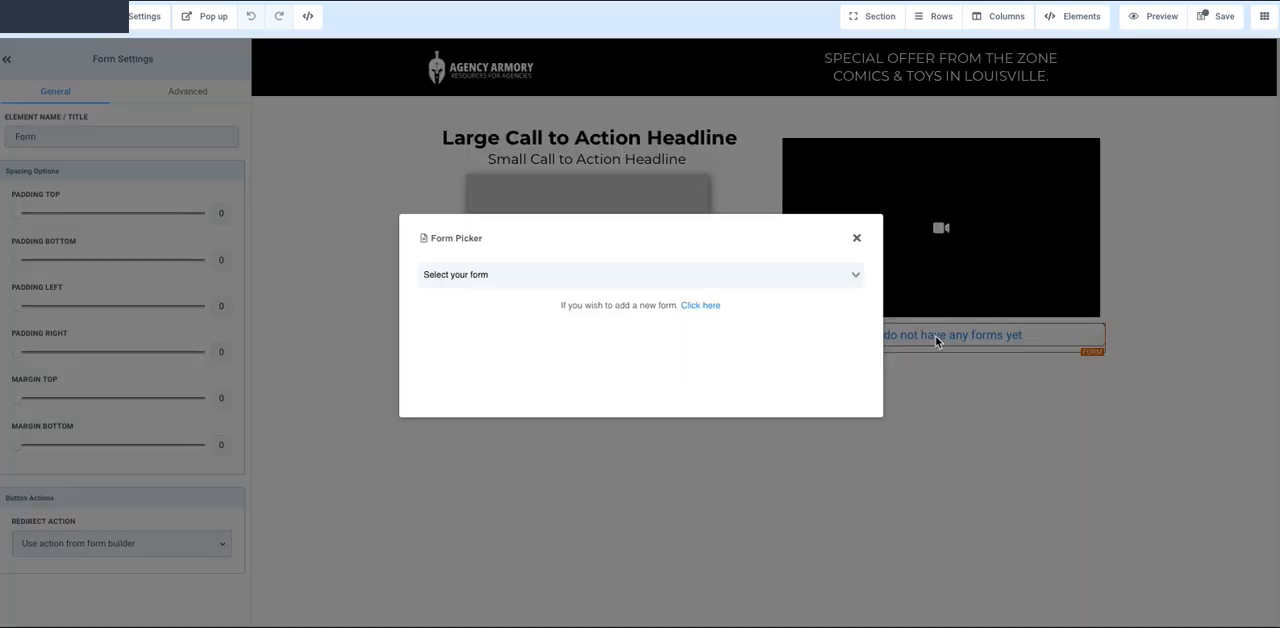
left_click(514, 280)
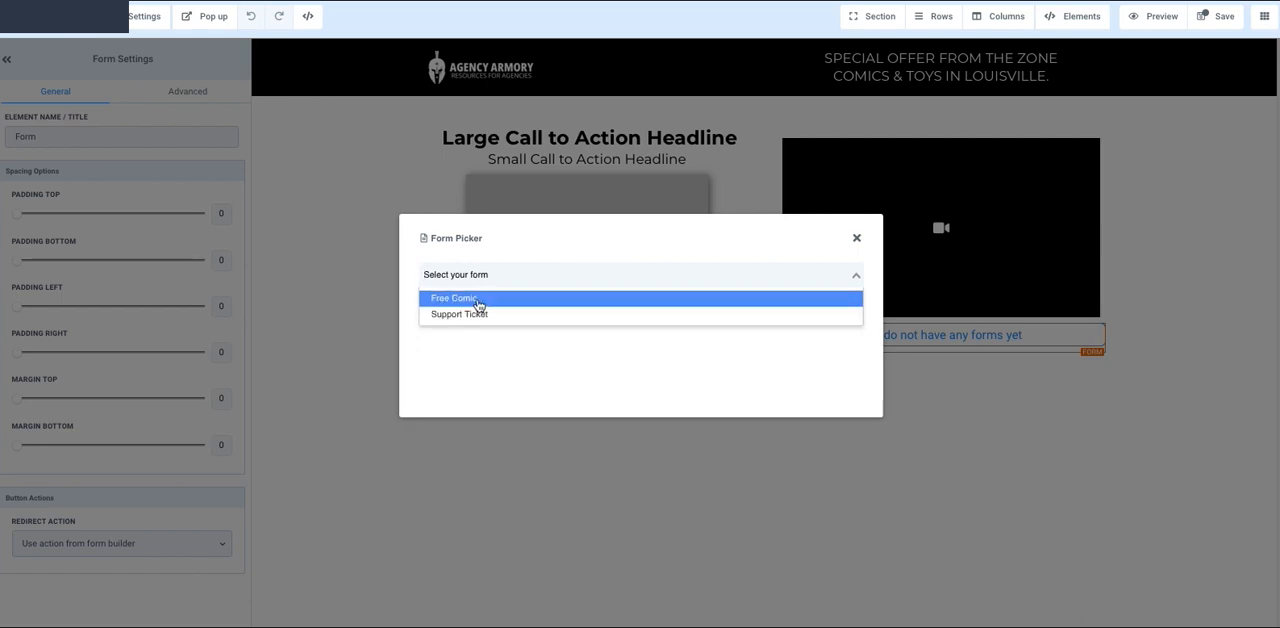
left_click(481, 307)
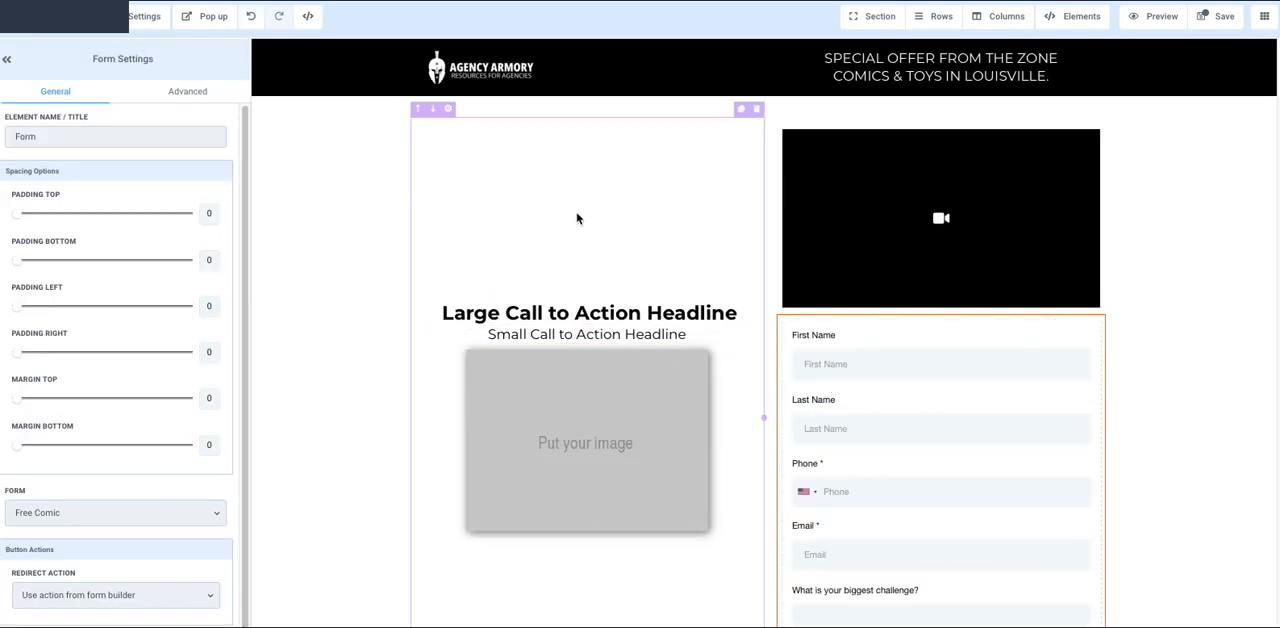
scroll(580, 217, "down", 1)
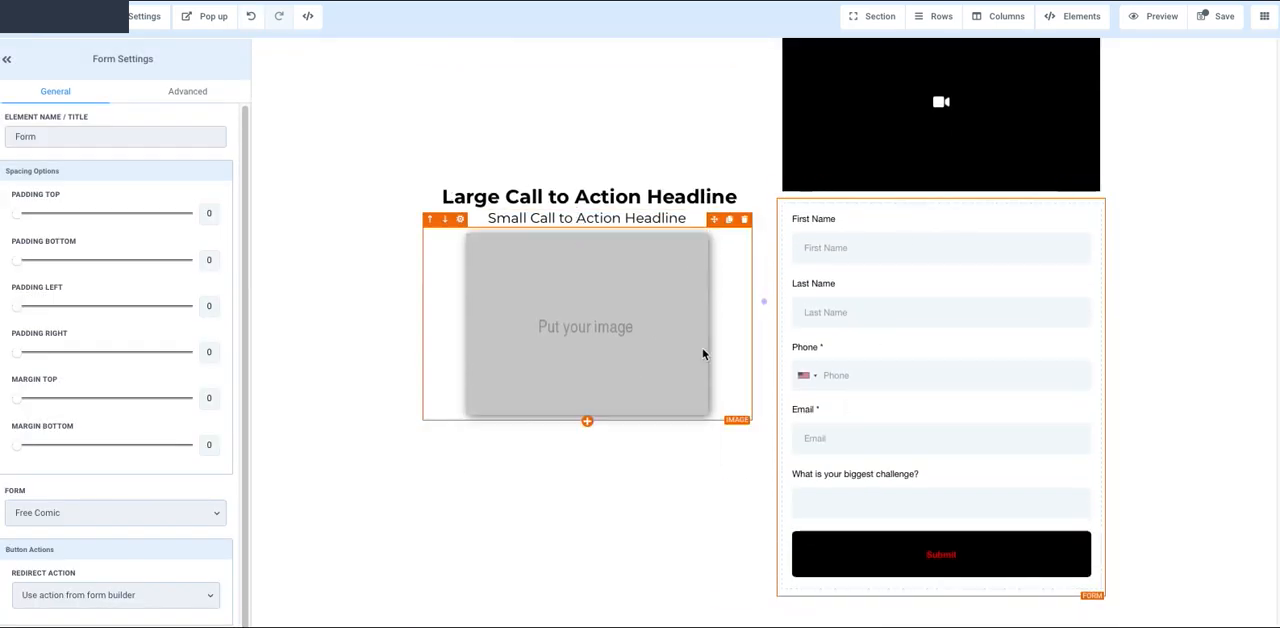